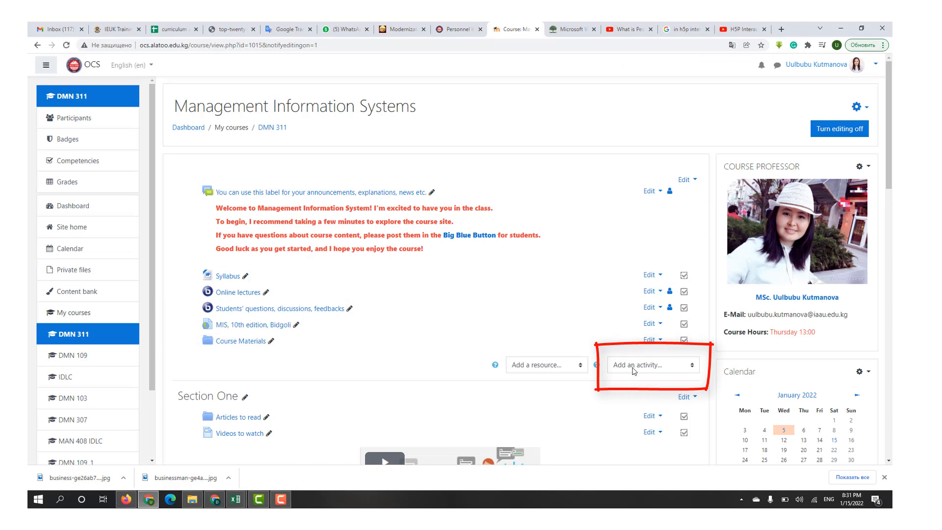
- Add an Interactive Content activity to the general section of the Management Information Systems course
click(642, 365)
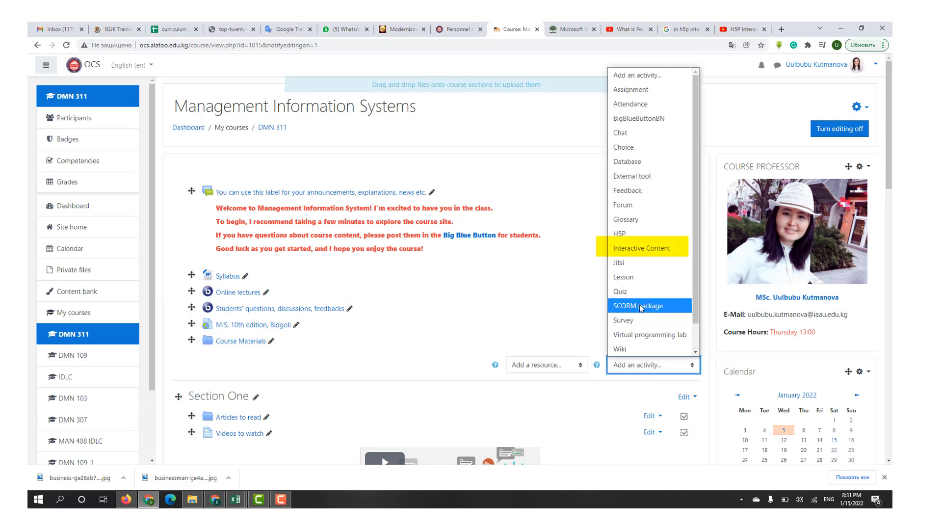
click(638, 247)
scroll(637, 248, down, 3)
scroll(638, 250, down, 3)
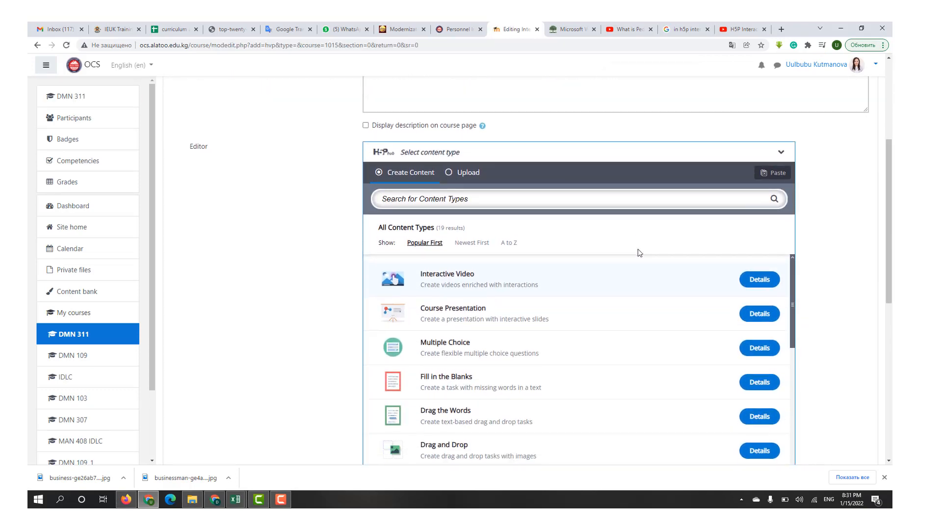
scroll(638, 252, up, 1)
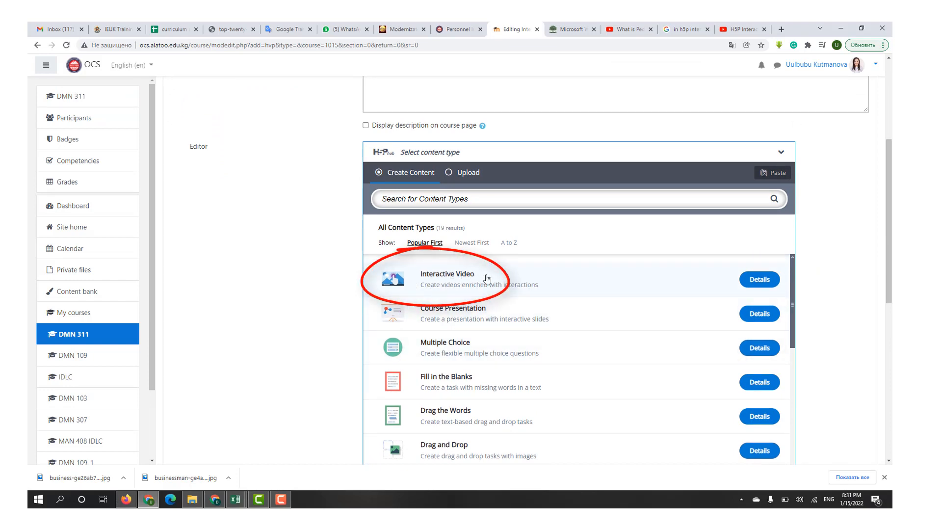
- Review the details of the Interactive Video content type and use it for the new activity
click(760, 280)
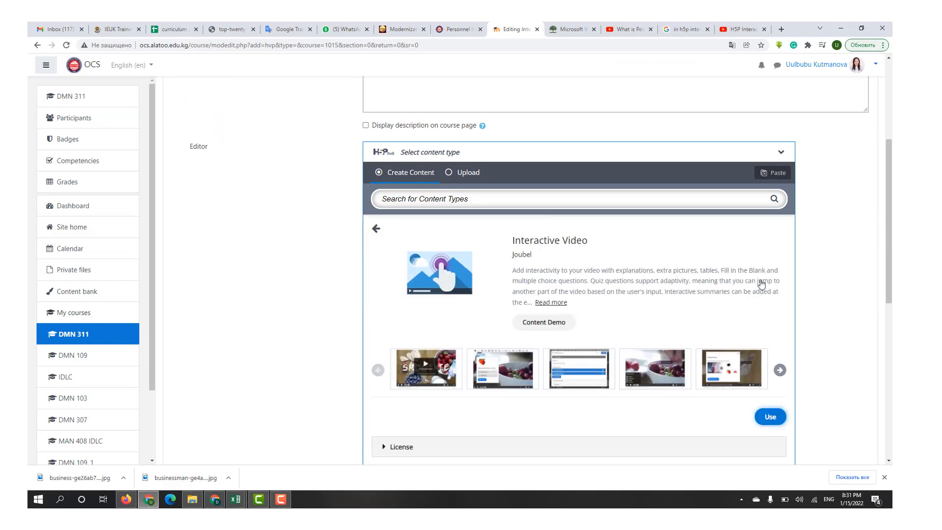
scroll(549, 396, up, 5)
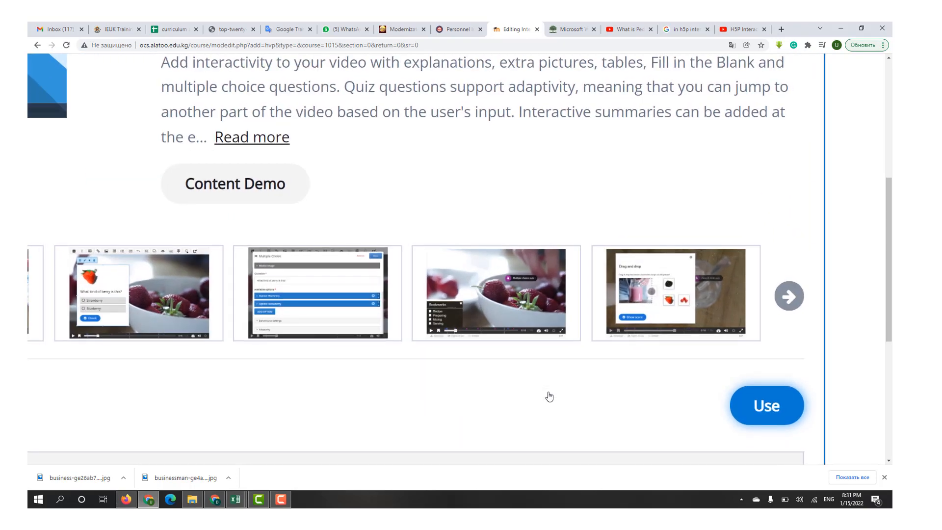
scroll(550, 397, down, 1)
click(758, 344)
scroll(278, 357, down, 3)
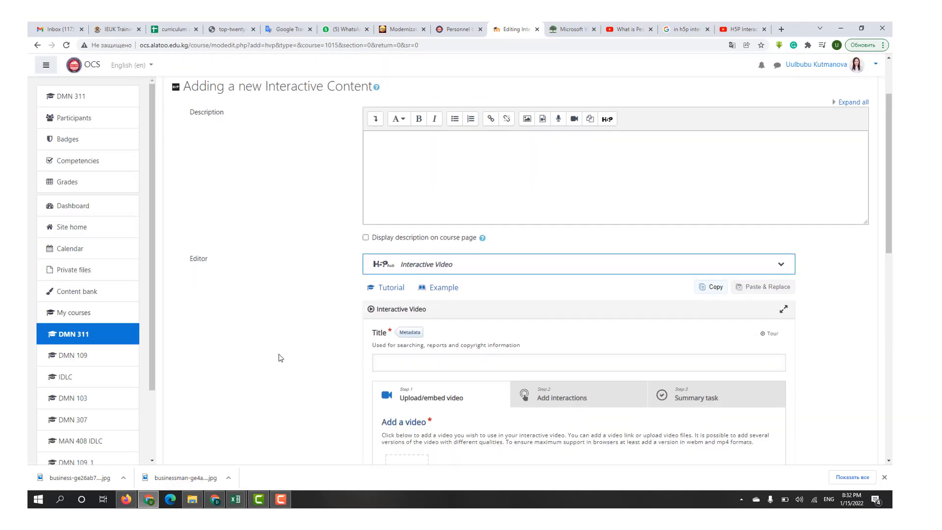
- Title the interactive video "Lecture 1"
click(619, 240)
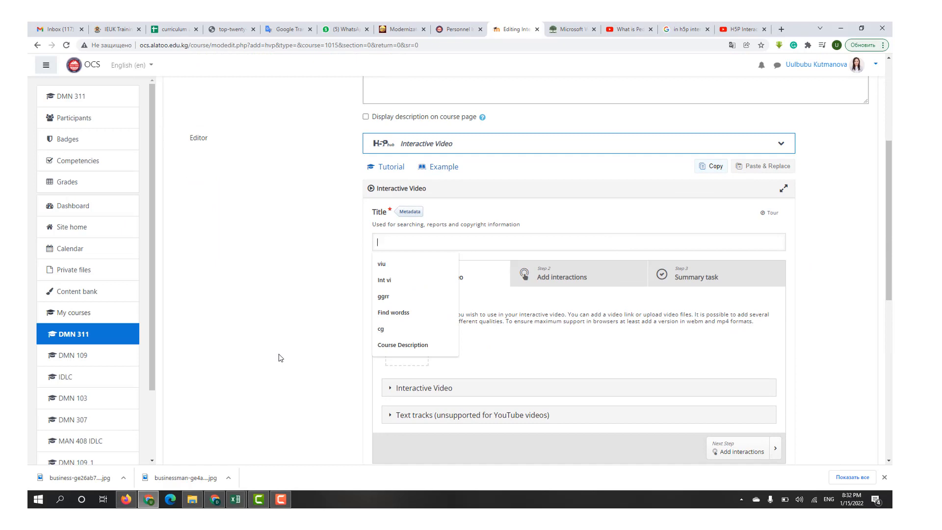
text(Lecture)
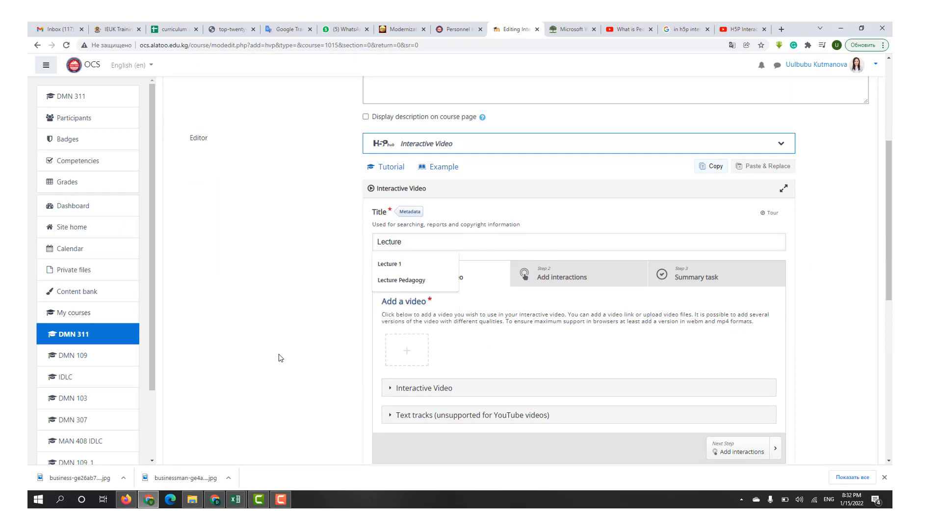
text( 1)
- Start adding a video by link, and copy the URL of the YouTube video "What is Pedagogy | Define Pedagogy | Pedagogy Teaching | Education"
scroll(278, 358, down, 2)
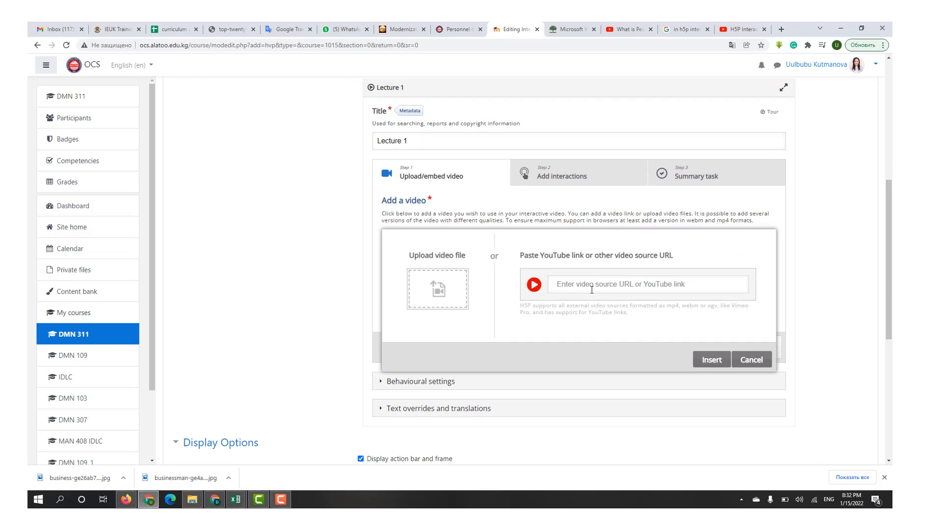
click(591, 289)
click(628, 29)
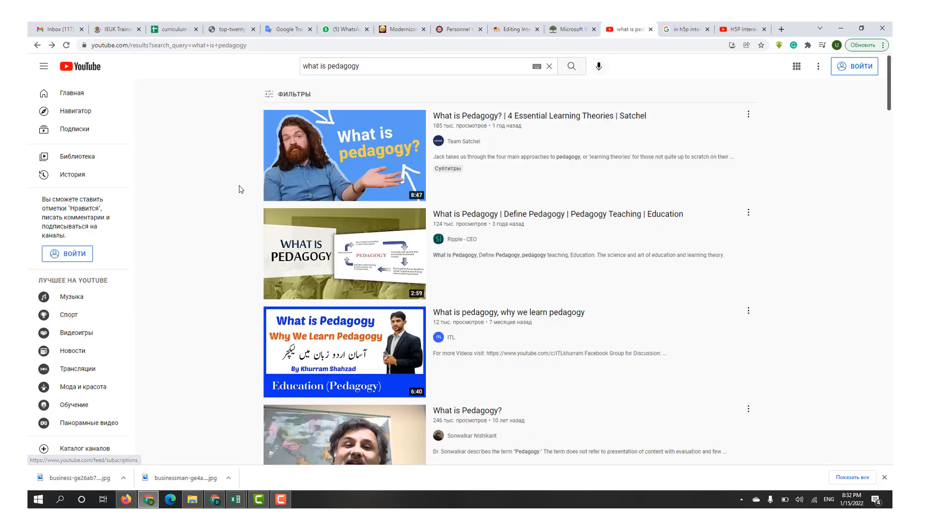
click(324, 263)
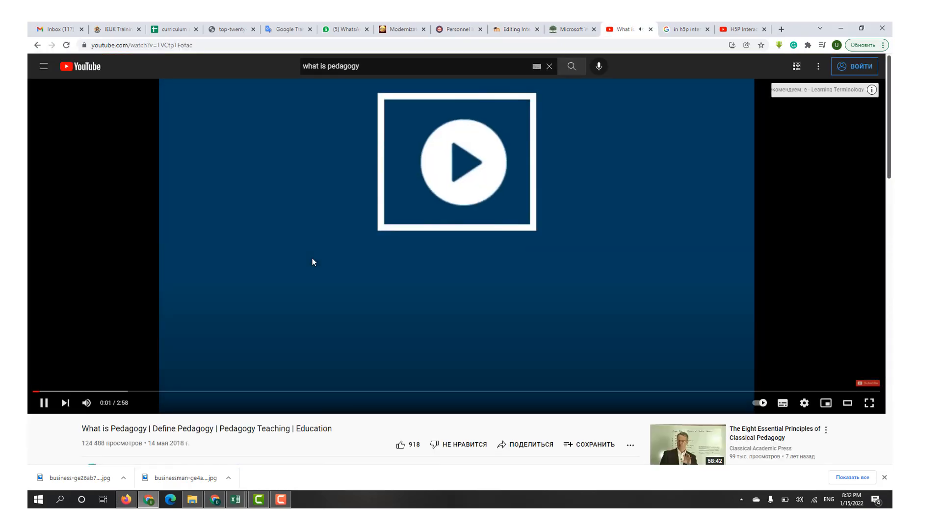
click(343, 167)
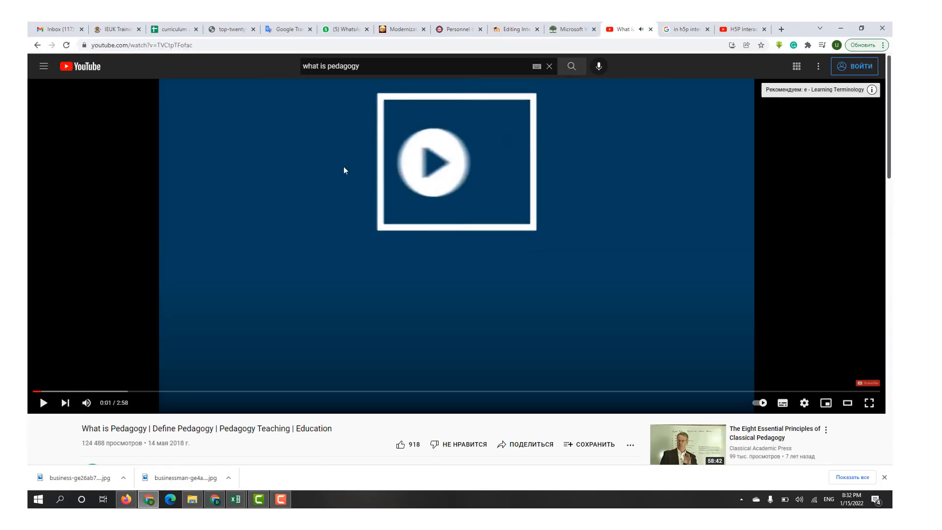
click(388, 45)
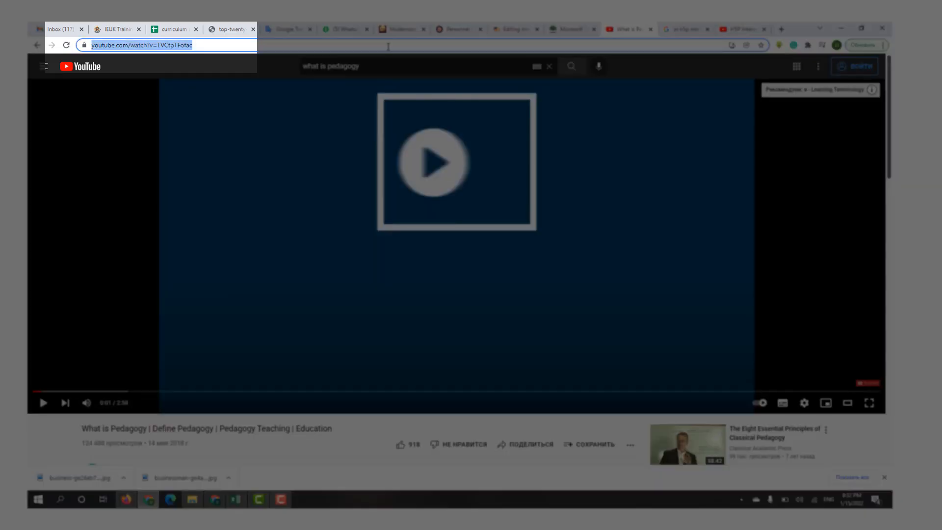
key(ctrl+c)
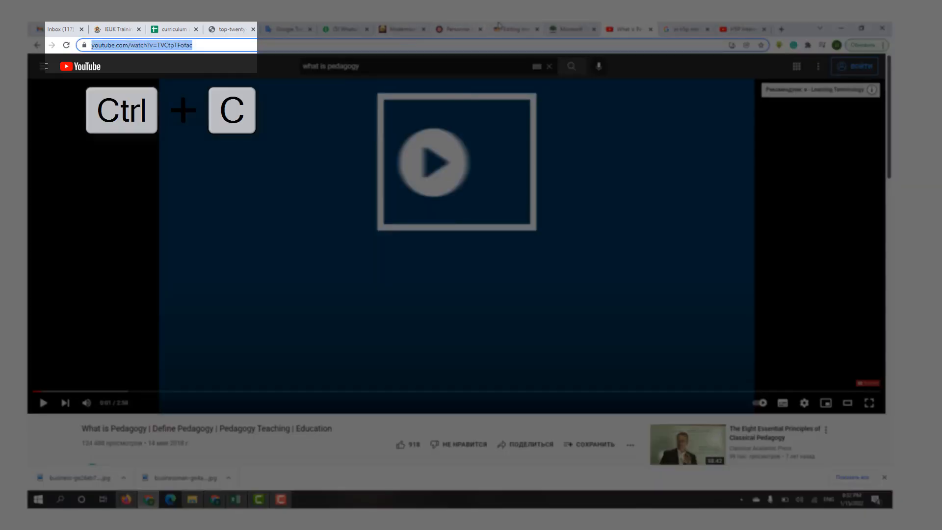
- Return to the interactive video form, paste the copied YouTube link as the video source and insert it
click(500, 28)
key(ctrl+v)
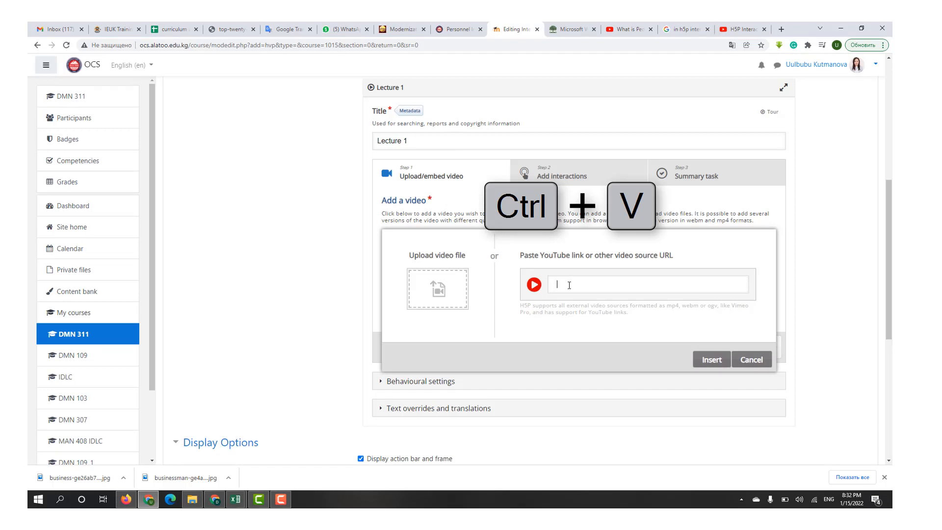
key(ctrl+v)
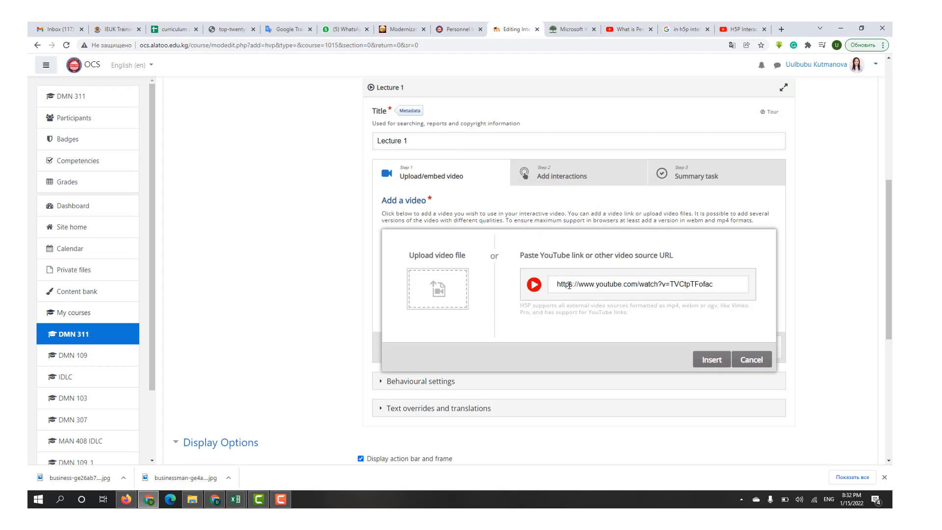
click(706, 361)
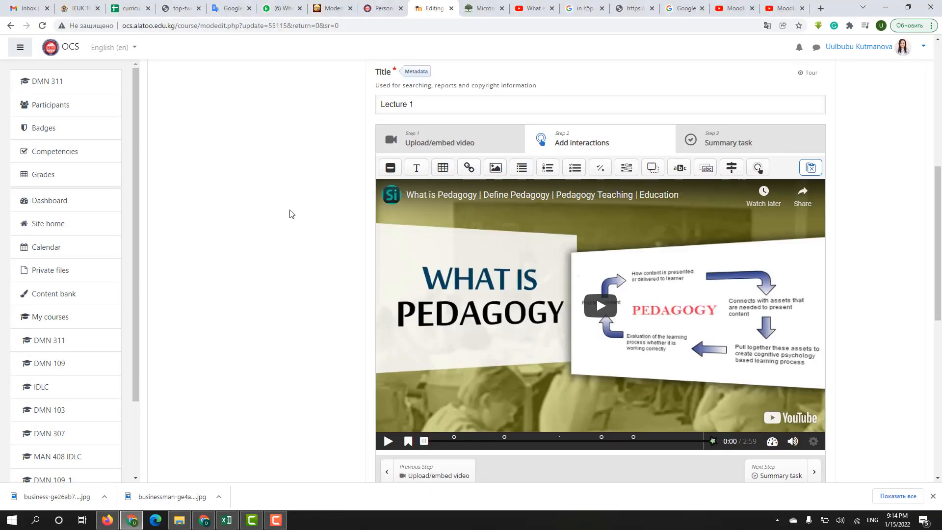
- Add a True/False Question interaction at 0:19 in the video, set to pause the video and display as a poster
scroll(289, 210, up, 5)
scroll(289, 210, right, 2)
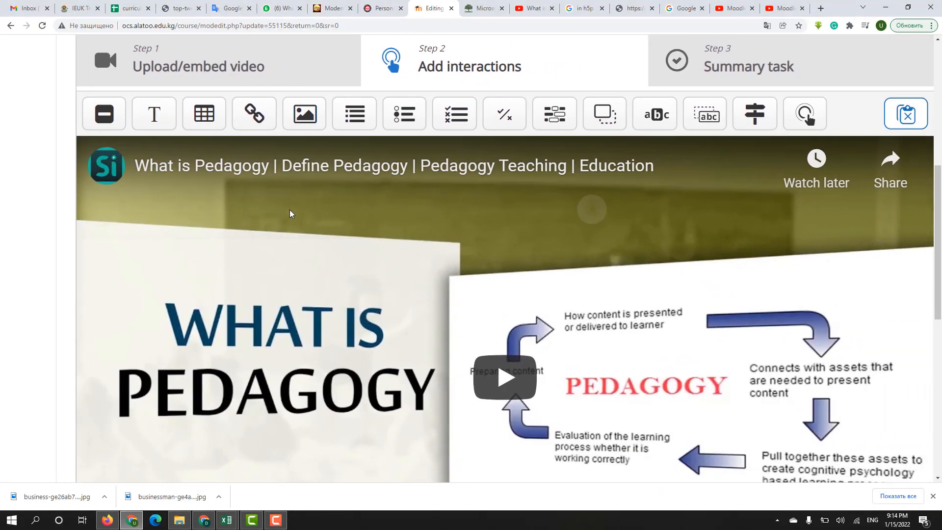
scroll(289, 210, up, 1)
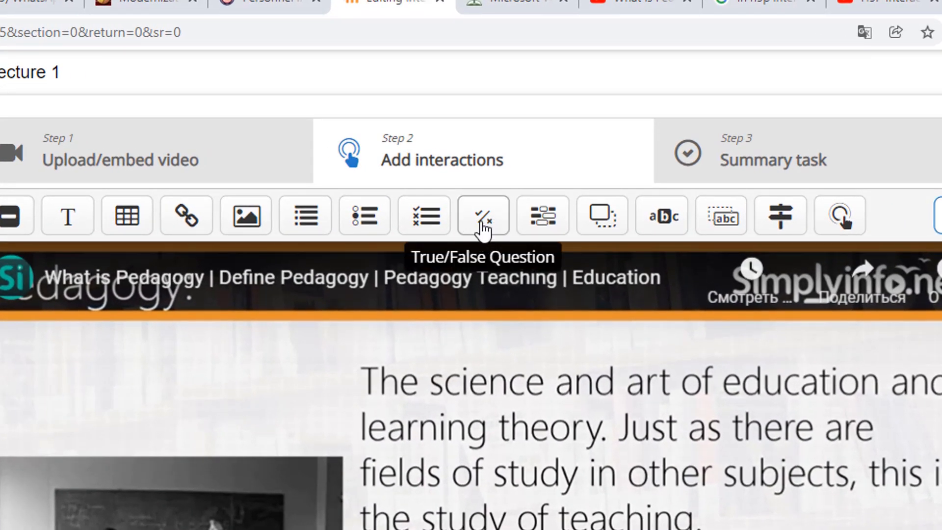
click(482, 217)
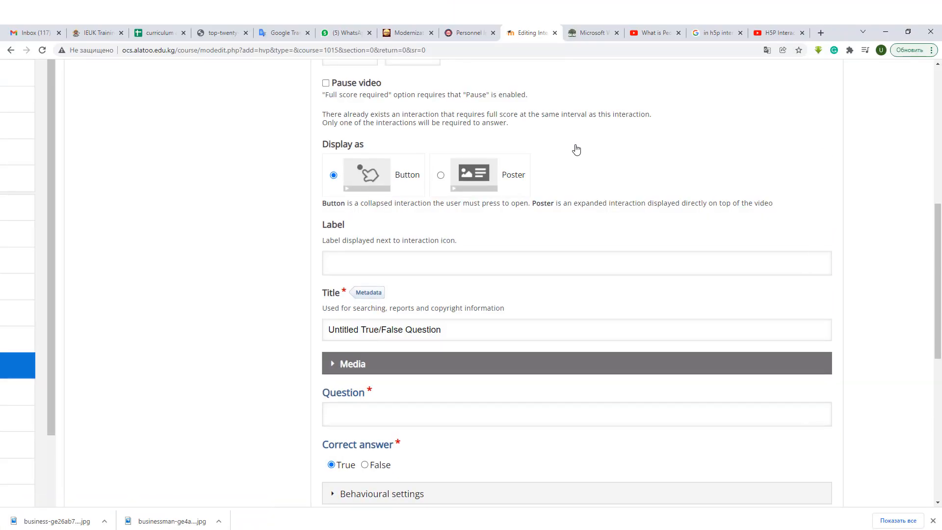
scroll(577, 150, up, 4)
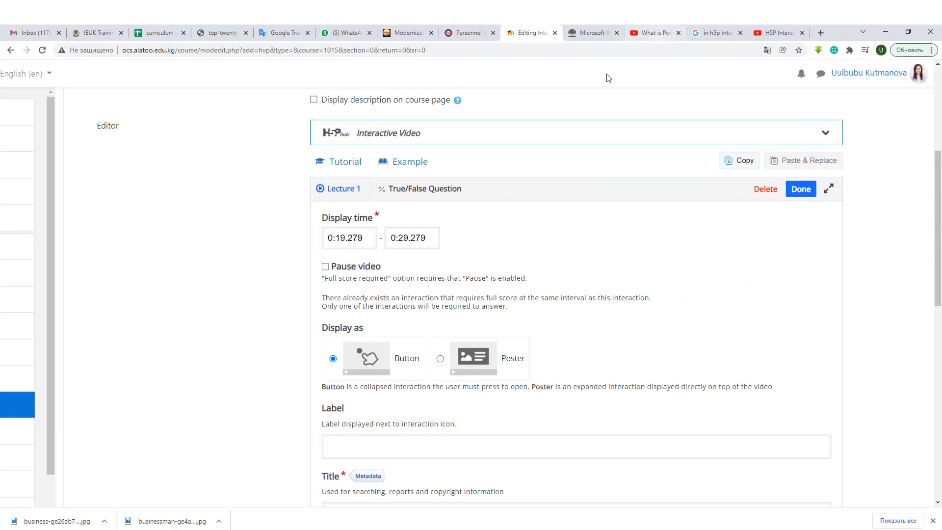
click(326, 268)
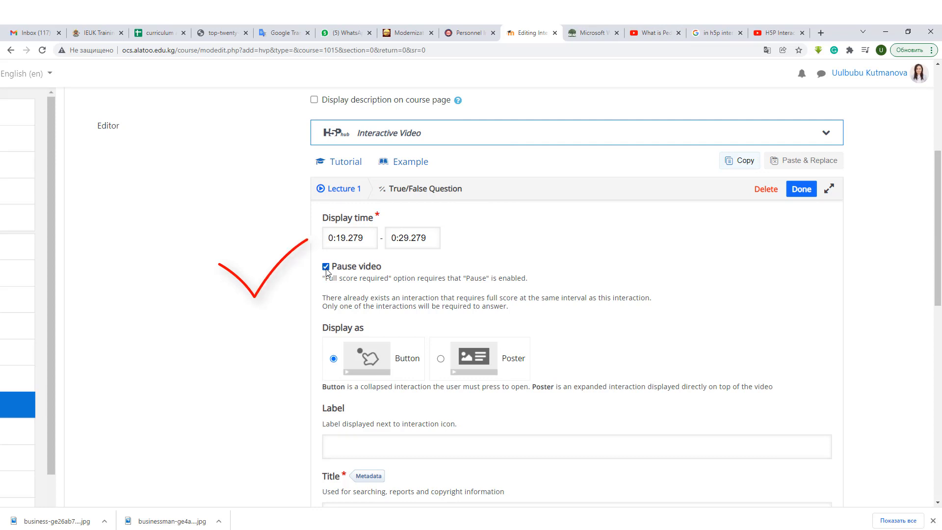
click(441, 359)
- Enter the question "Pedagogy is the study of teaching." with True as the correct answer, and save the interaction
scroll(441, 363, down, 5)
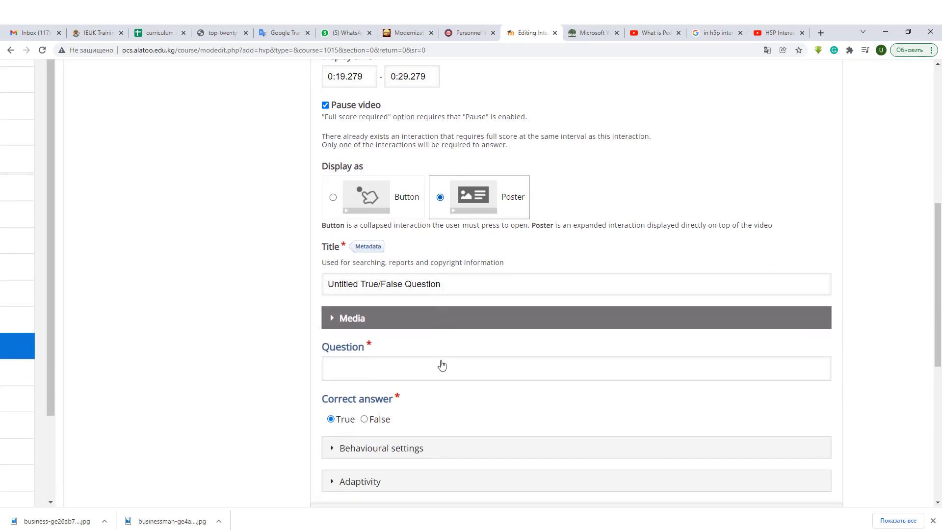
scroll(442, 365, down, 1)
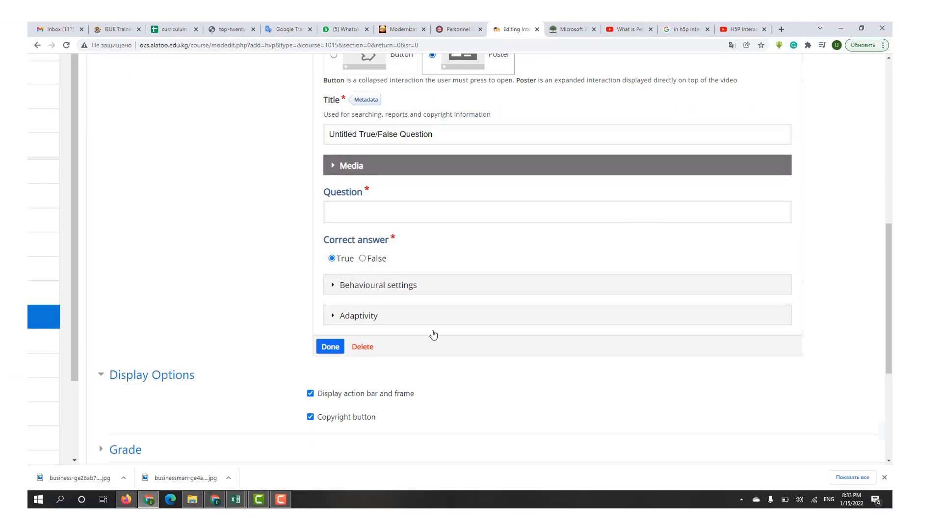
key(Tab)
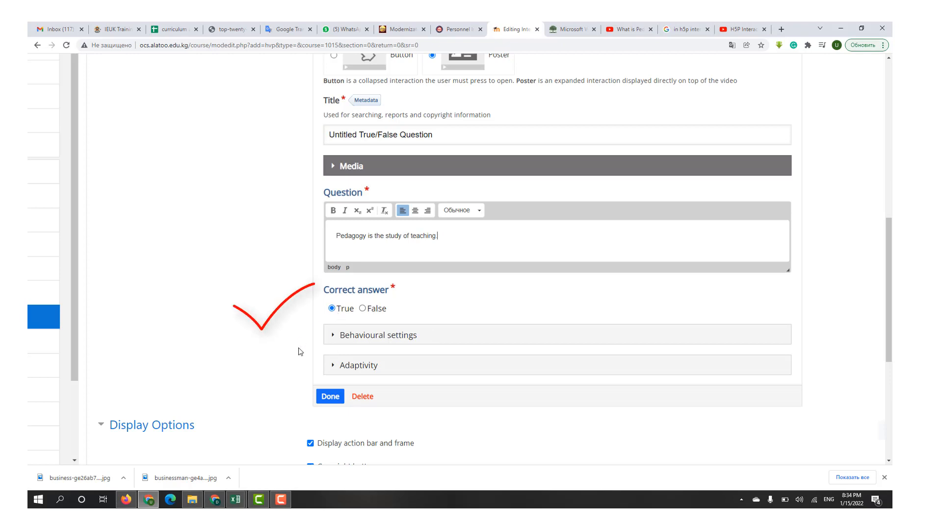
click(329, 397)
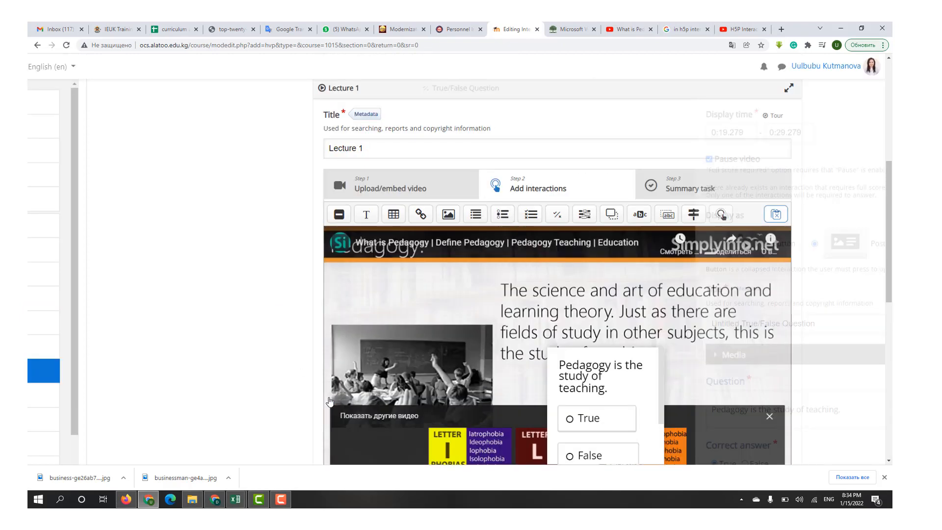
- Move the True/False question poster up and to the left on the video frame and enlarge it
scroll(329, 401, down, 2)
drag(608, 290, 542, 240)
drag(598, 319, 648, 371)
- Add a Single Choice Set interaction at about 0:51 in the video, displayed as a poster and pausing the video
drag(404, 403, 456, 403)
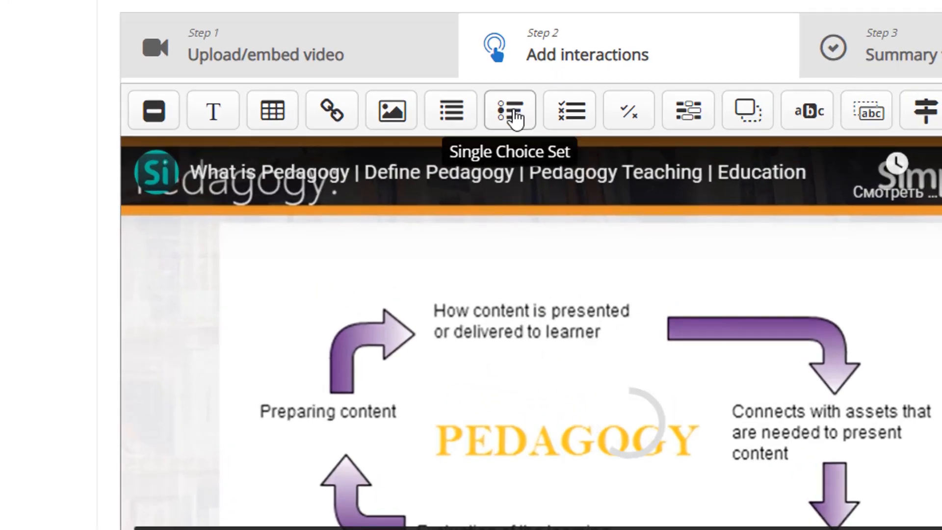
click(513, 113)
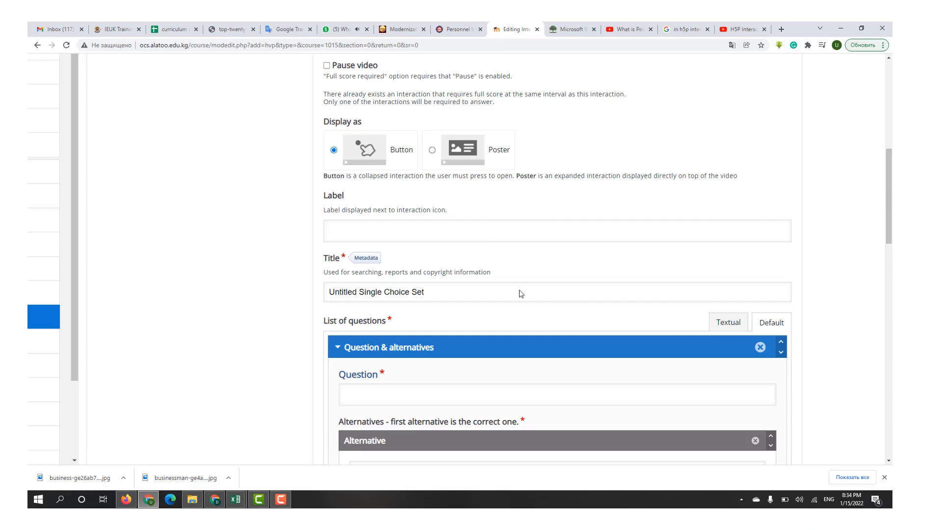
scroll(521, 293, up, 5)
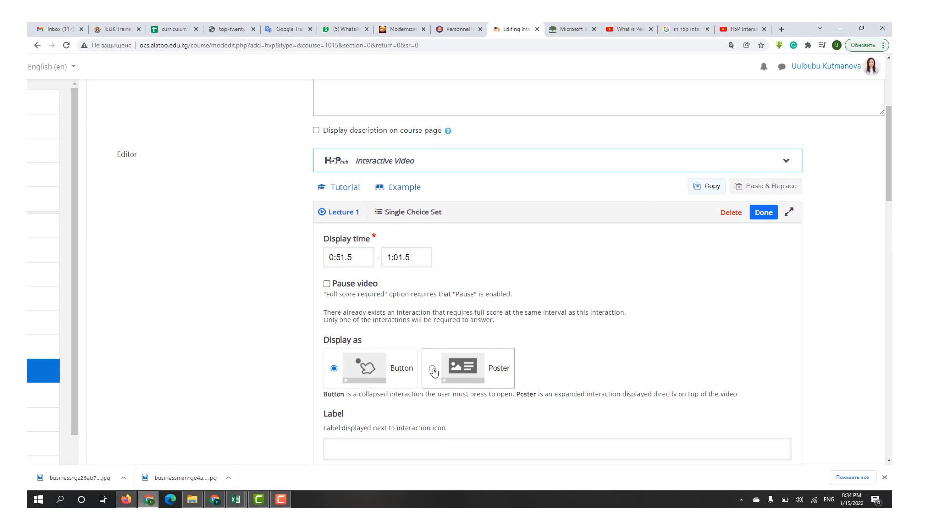
click(433, 369)
click(338, 287)
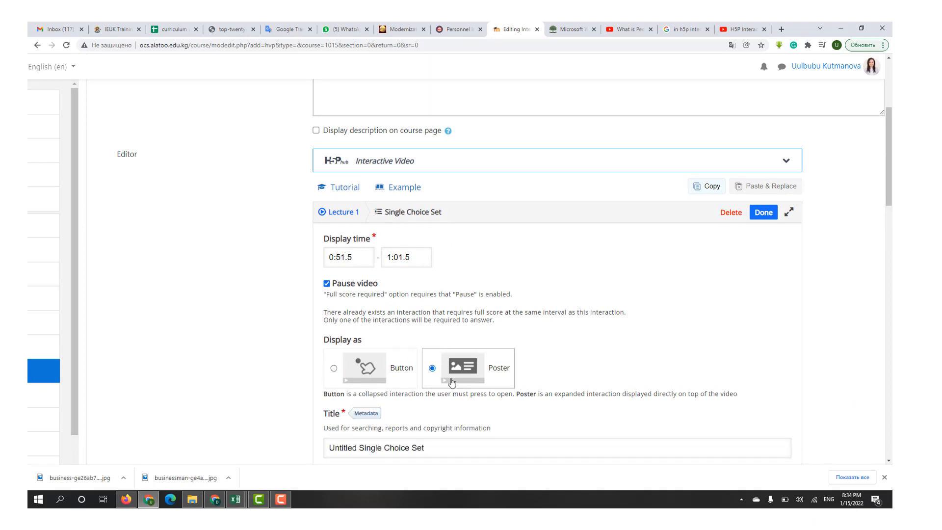
- Enter "Pedagogy is the study of ____________" as the first question of the Single Choice Set
click(888, 461)
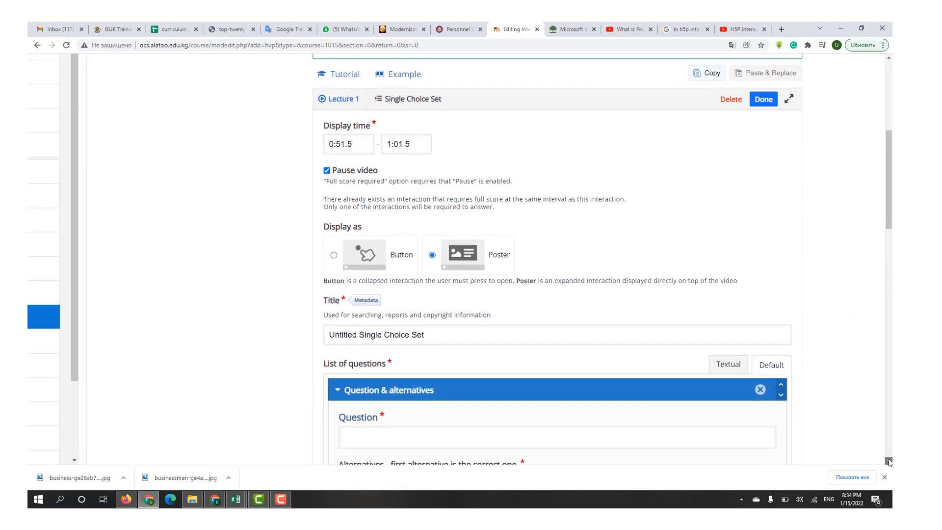
click(559, 251)
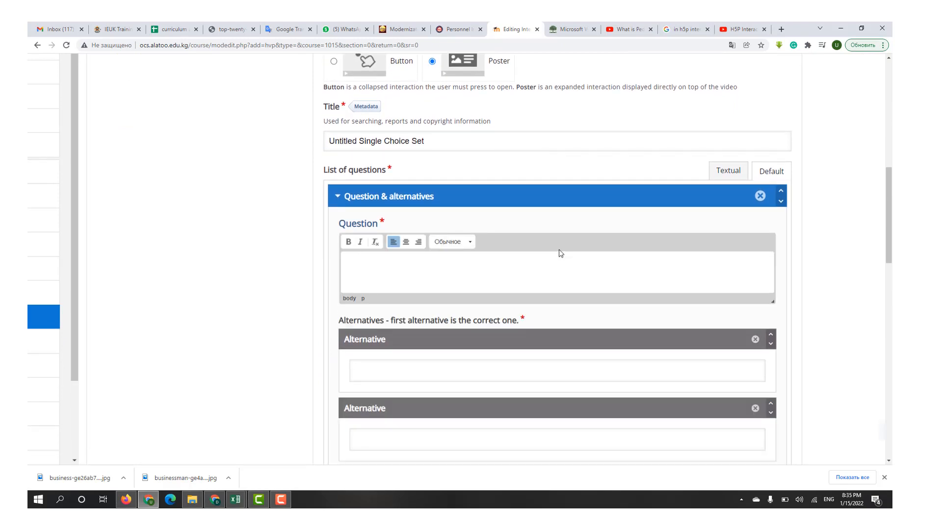
text(Pedagogy is the study of _____________)
scroll(558, 249, down, 2)
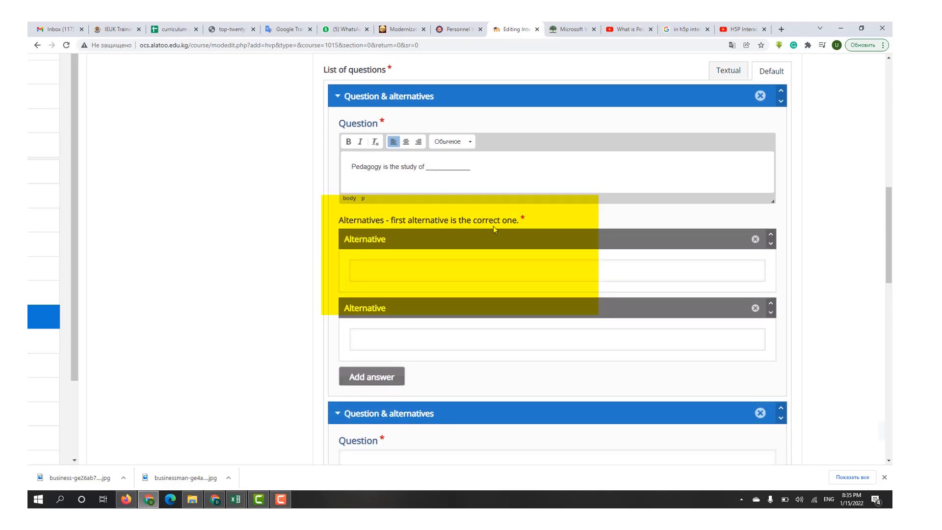
- Enter "Teaching" as the correct first alternative and "Learning" as the second alternative
click(385, 270)
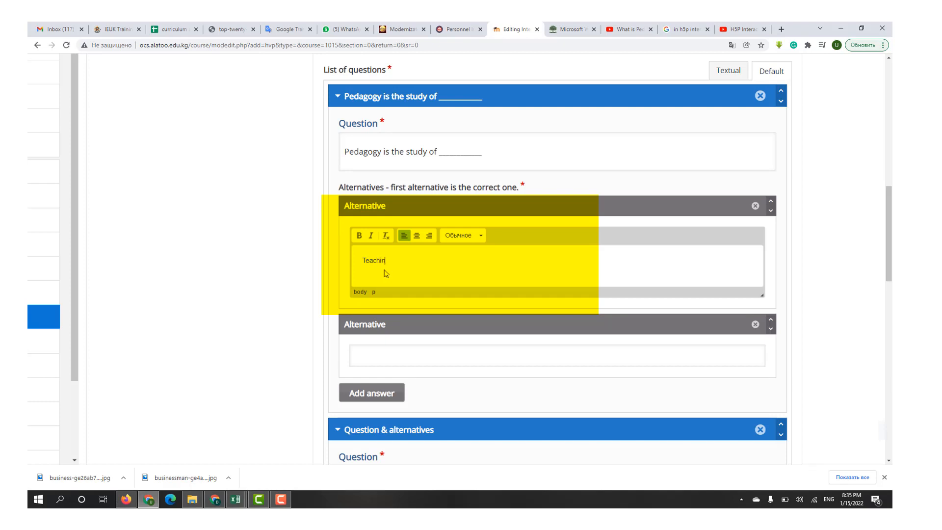
text(Teaching)
scroll(385, 273, down, 2)
click(386, 273)
text(Learning)
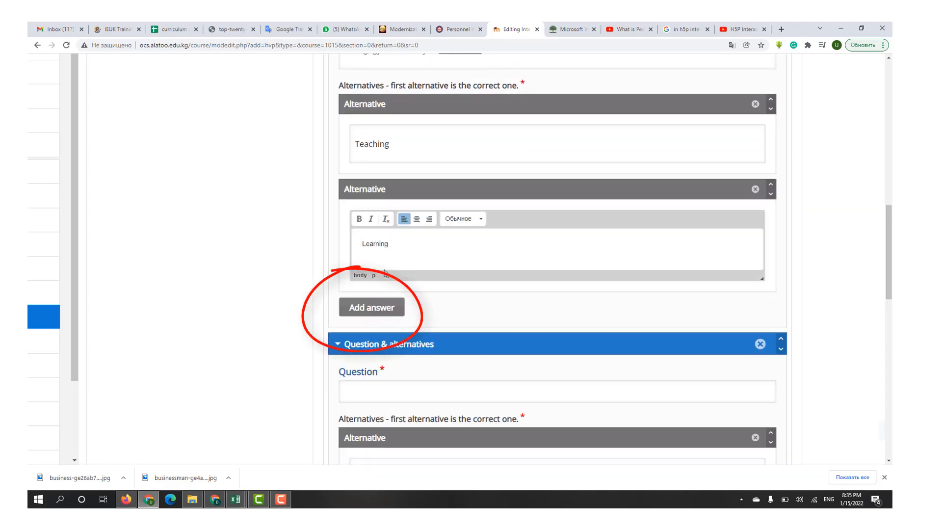
- Add "Drawing" and "Thinking" as the third and fourth alternatives of the first Single Choice Set question
click(370, 307)
text(Drawing)
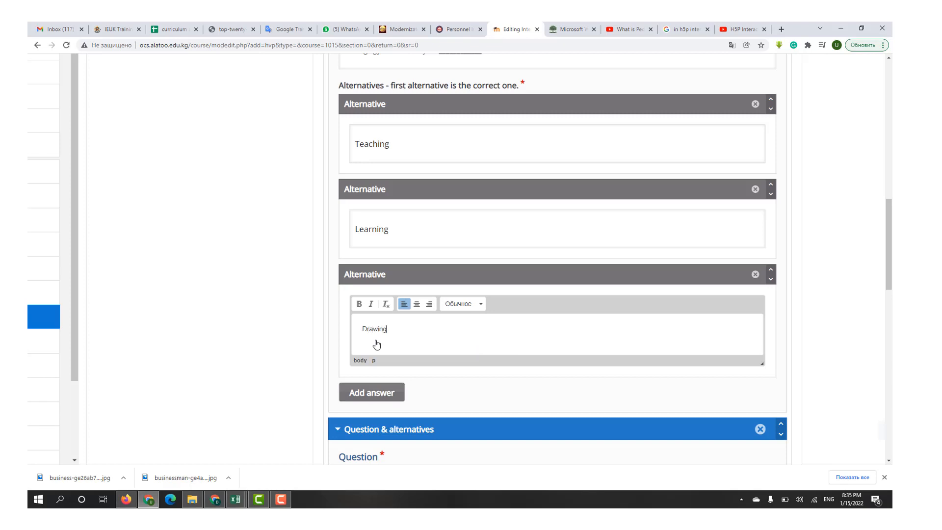
click(372, 393)
scroll(368, 399, down, 3)
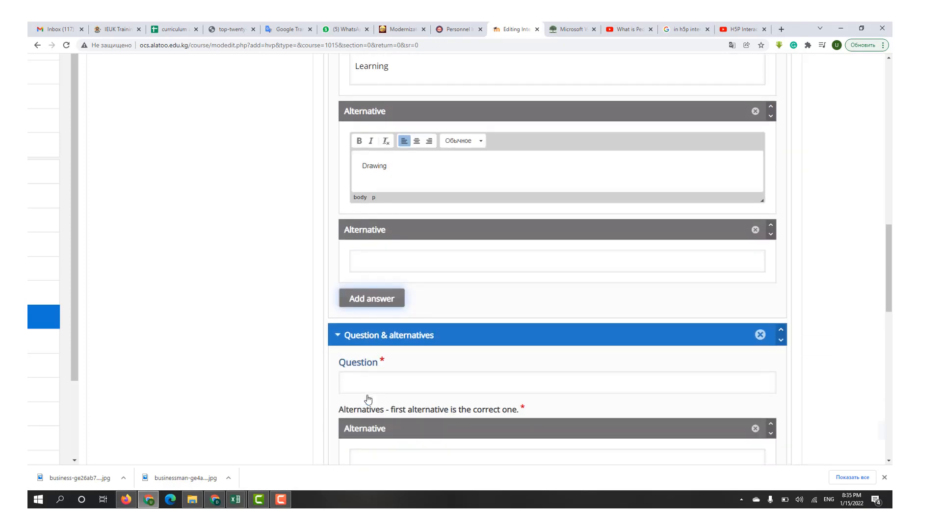
click(470, 270)
text(Thinking)
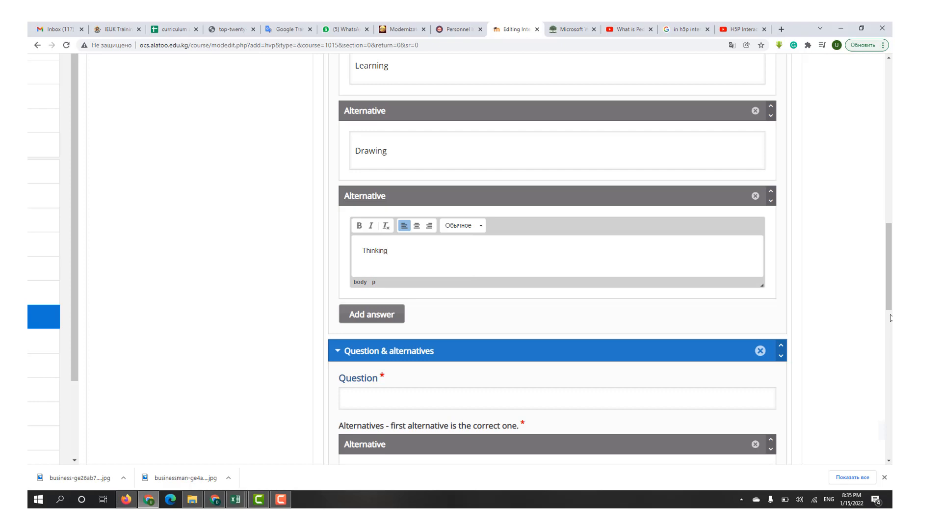
- Set the Single Choice Set's overall feedback to "Failed" for 0–50 % and "Passed" for 51–100 %, and finish the interaction
scroll(890, 318, down, 6)
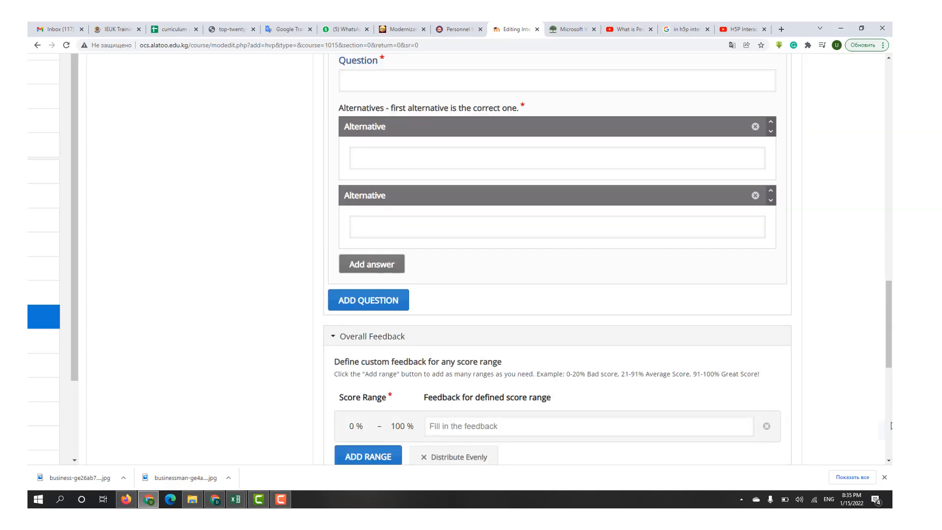
scroll(891, 424, down, 4)
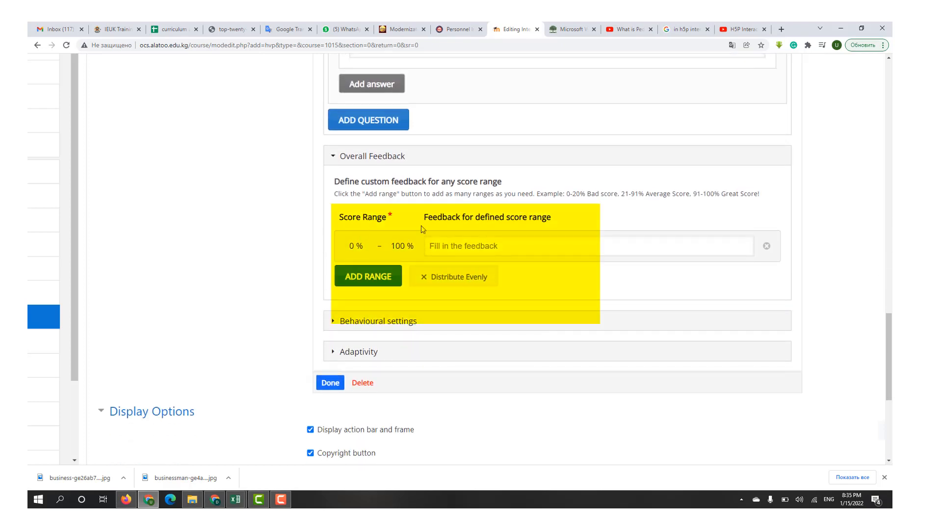
click(368, 276)
click(398, 244)
text(50)
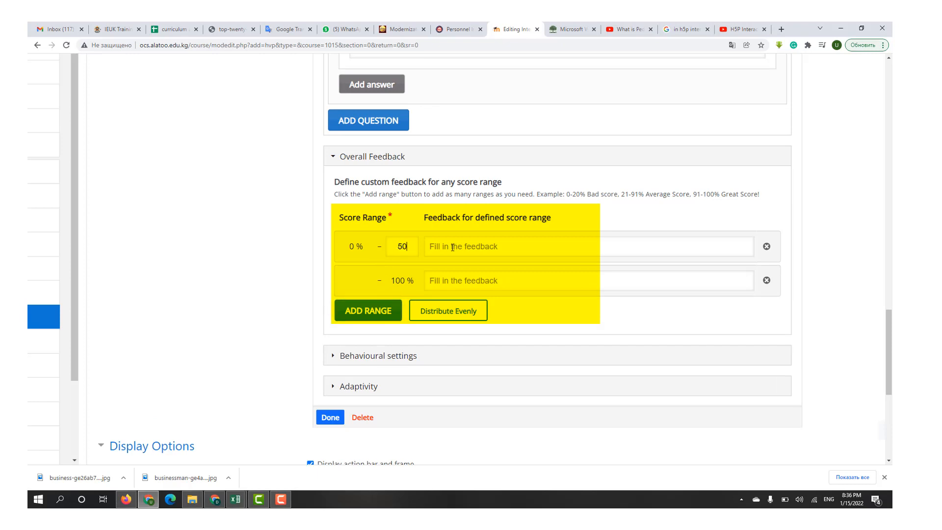
click(452, 247)
click(450, 281)
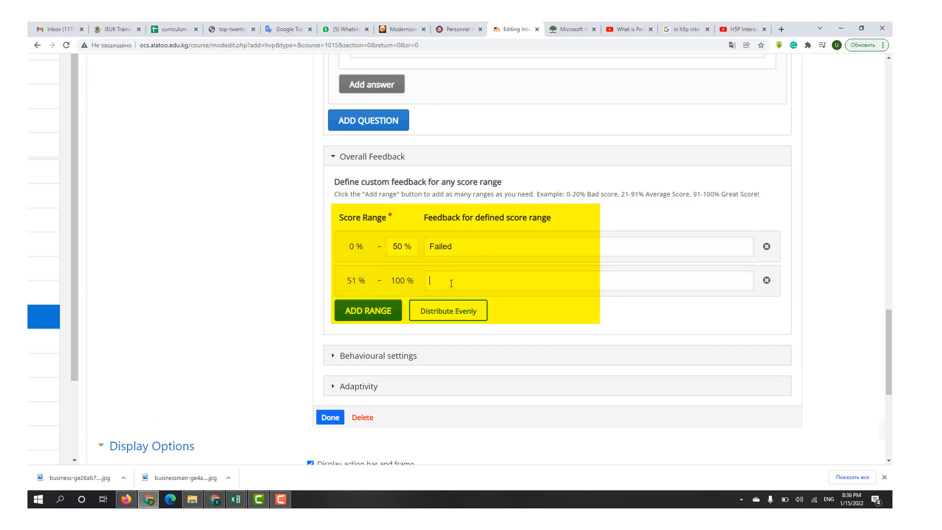
text(Passed)
click(327, 419)
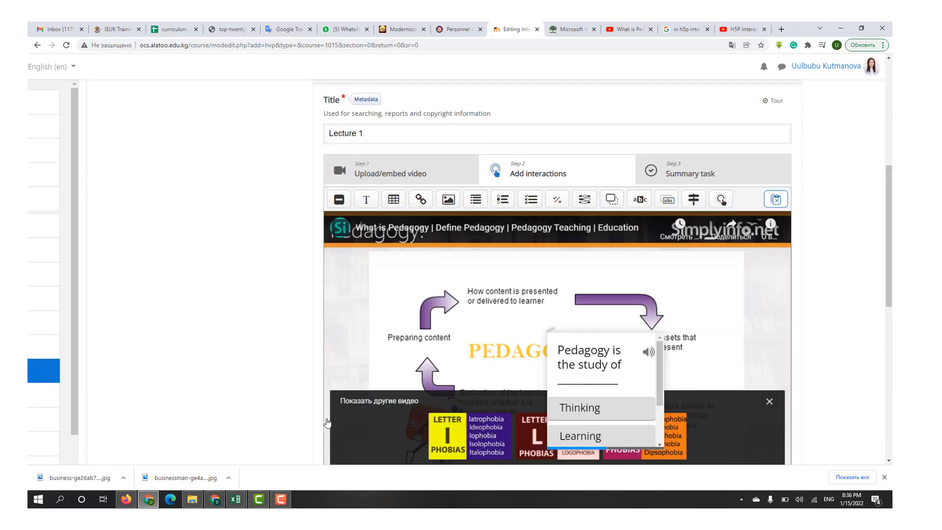
- Move the Single Choice Set poster up and to the left on the video frame and enlarge it to fit all four alternatives
click(889, 461)
drag(572, 274, 440, 223)
mouse_move(533, 311)
mouse_down()
mouse_move(628, 366)
mouse_move(608, 361)
mouse_up()
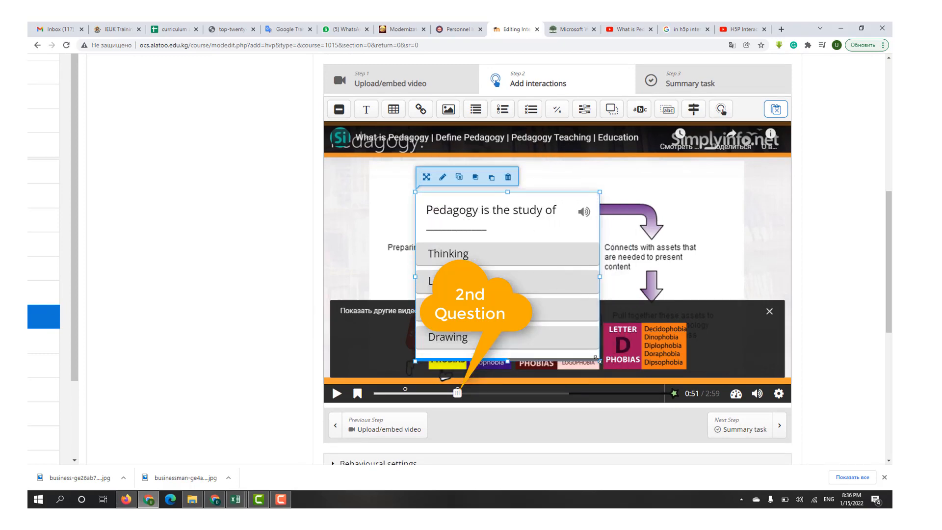
- Add a Multiple Choice interaction at about 1:53 in the video, displayed as a poster and pausing the video
click(557, 393)
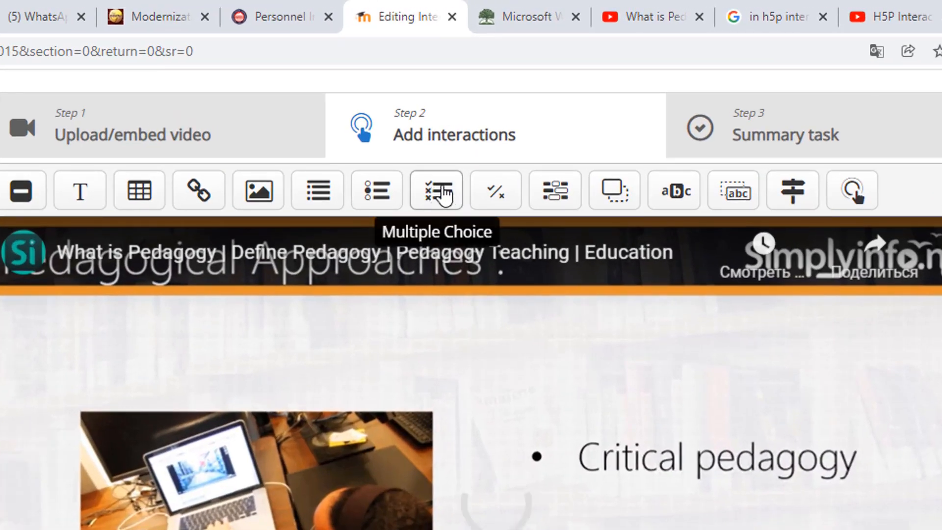
click(443, 192)
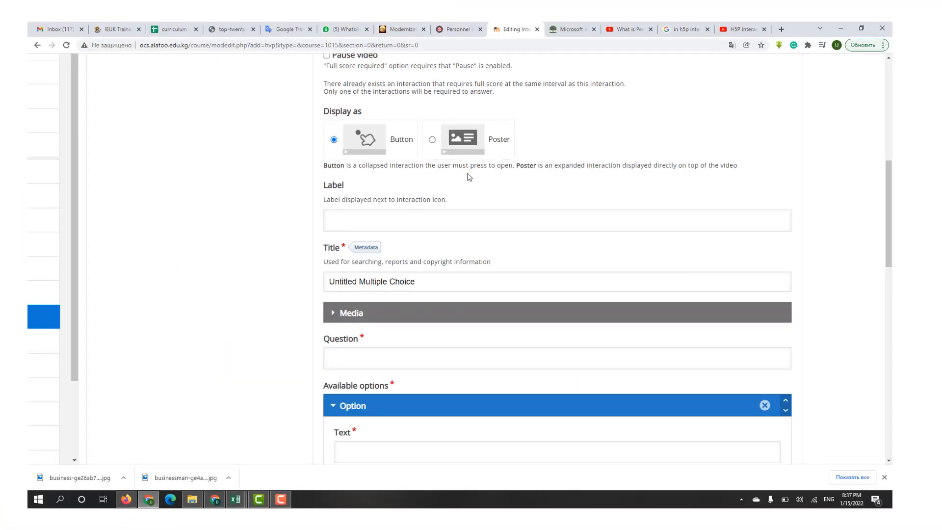
scroll(438, 145, up, 3)
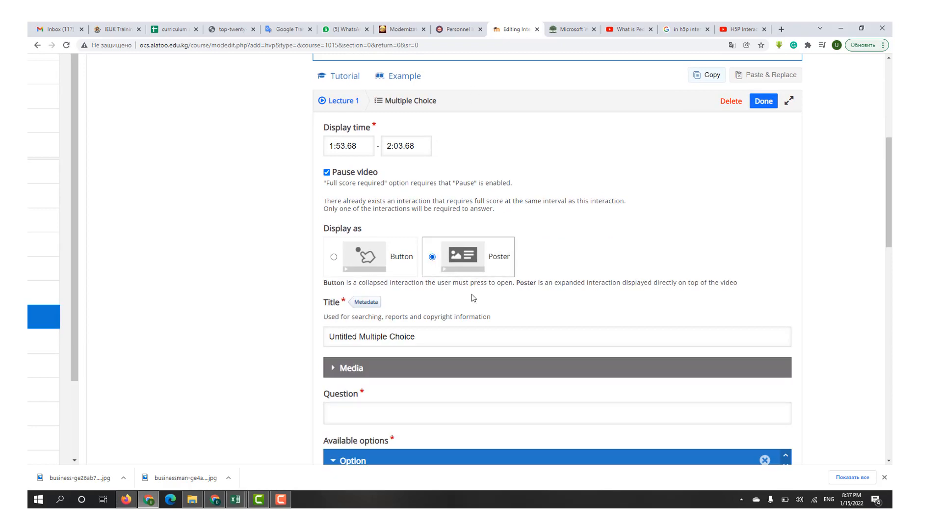
- Enter "Which of these methods used in Pedagogy?" as the Multiple Choice question
click(888, 460)
scroll(890, 464, down, 3)
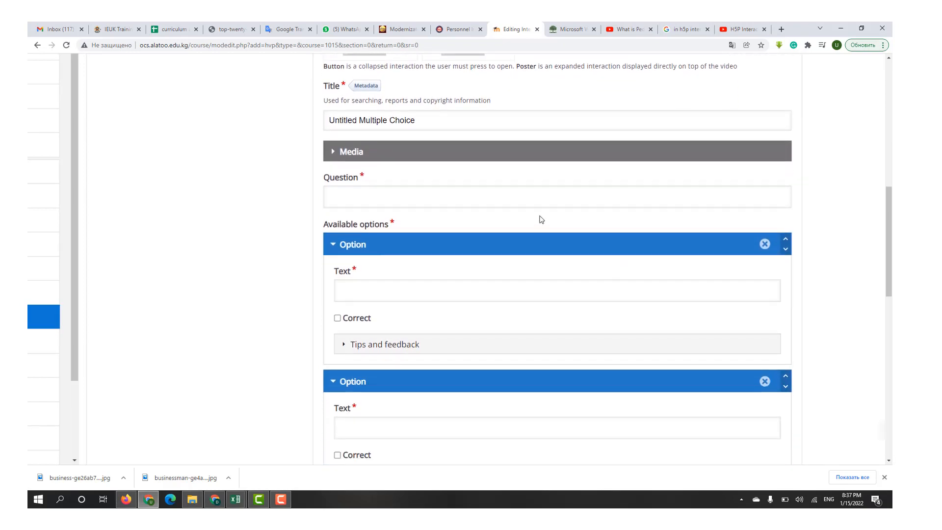
click(505, 200)
text(Which )
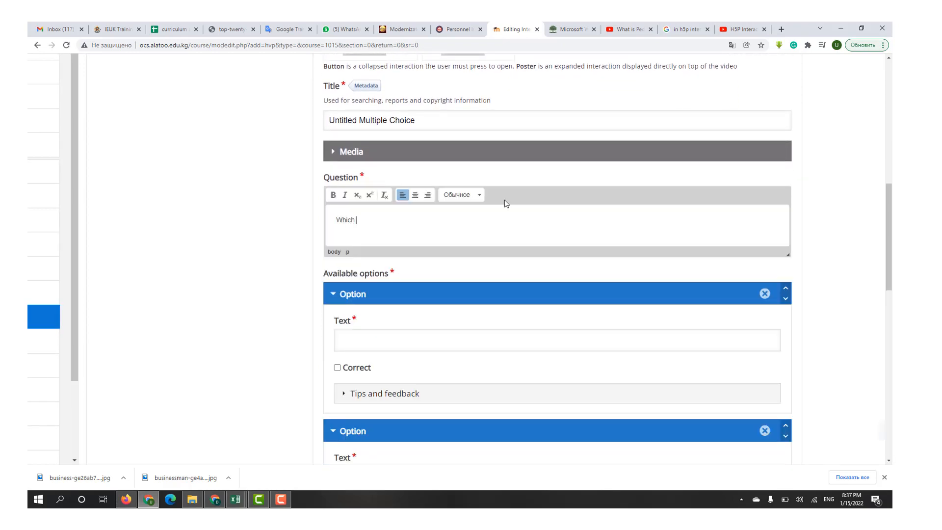
text(of these methods used in Pedagogy?)
- Enter "Bloom's Taxonomy" and "Gamification" as the first two answer options and mark both as correct
scroll(888, 462, down, 3)
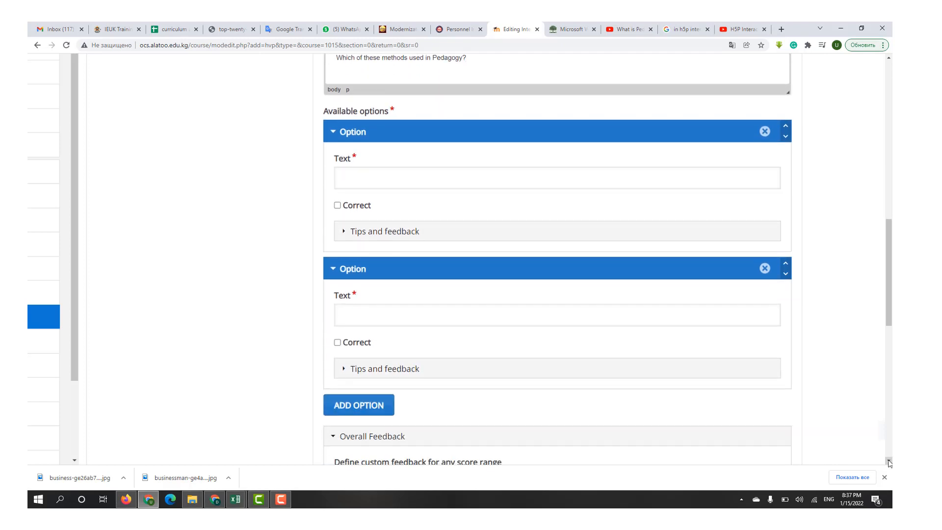
click(401, 188)
text(Bloom's)
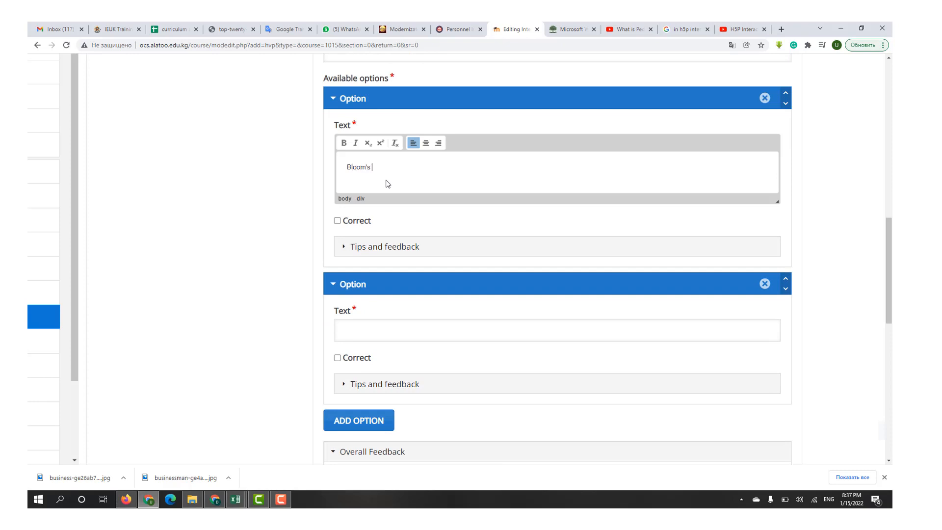
text( Taxonomy)
click(338, 220)
click(466, 330)
text(Gamification)
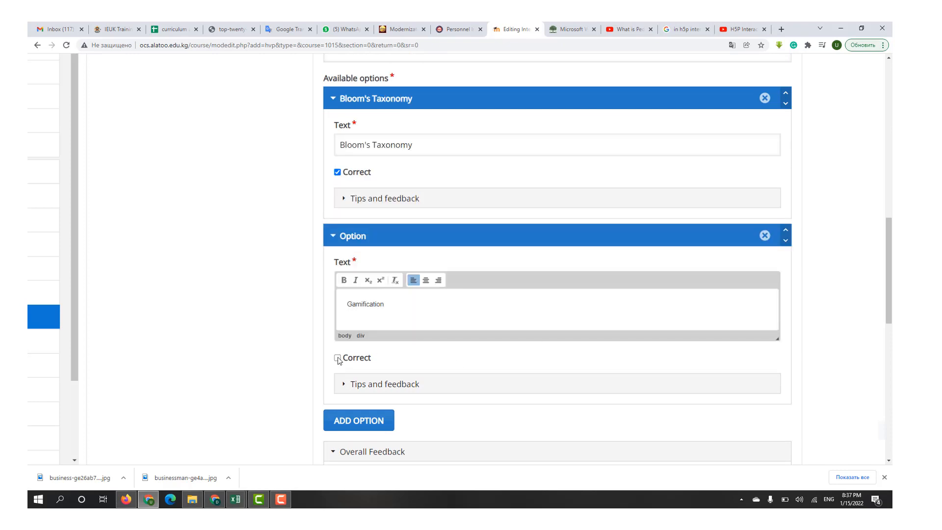
click(338, 357)
- Add "Correlation method" as an incorrect option and "Active Learning" as a correct option
scroll(358, 343, down, 3)
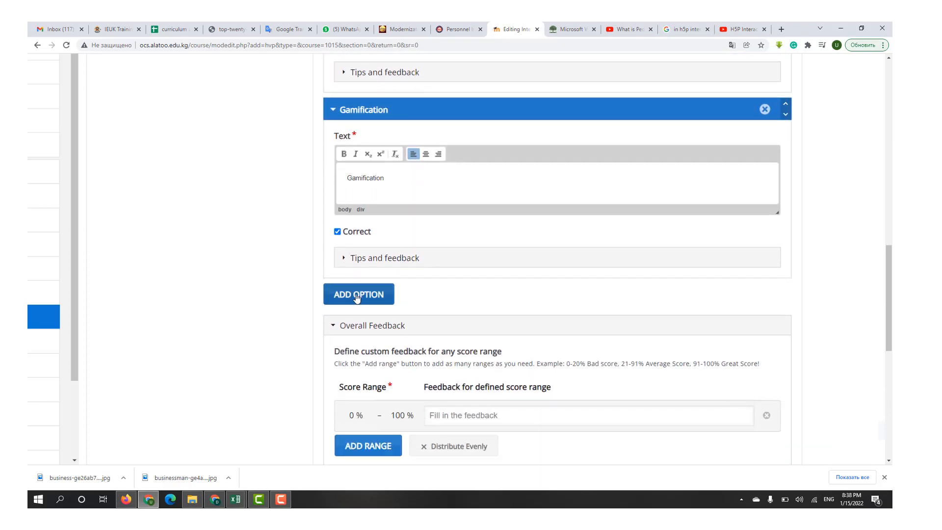
click(361, 290)
text(Correlation method)
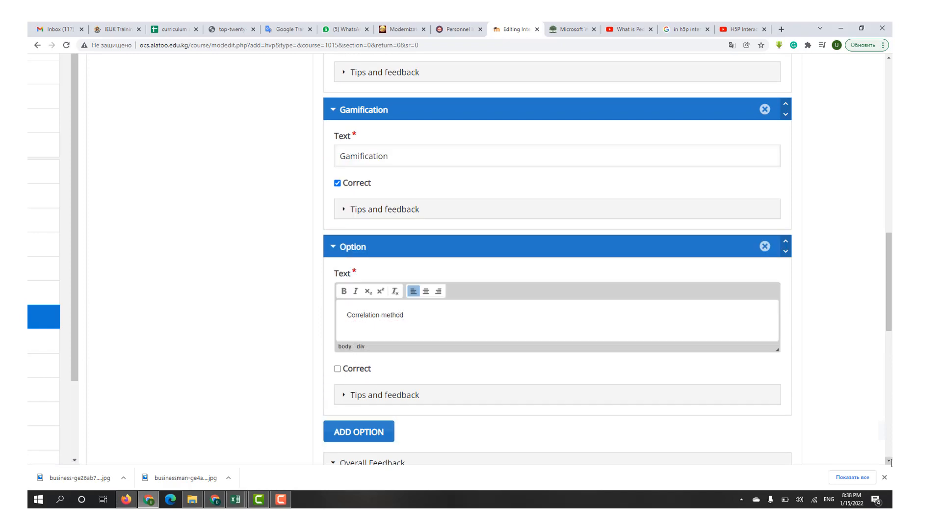
scroll(353, 382, down, 3)
click(358, 439)
click(352, 369)
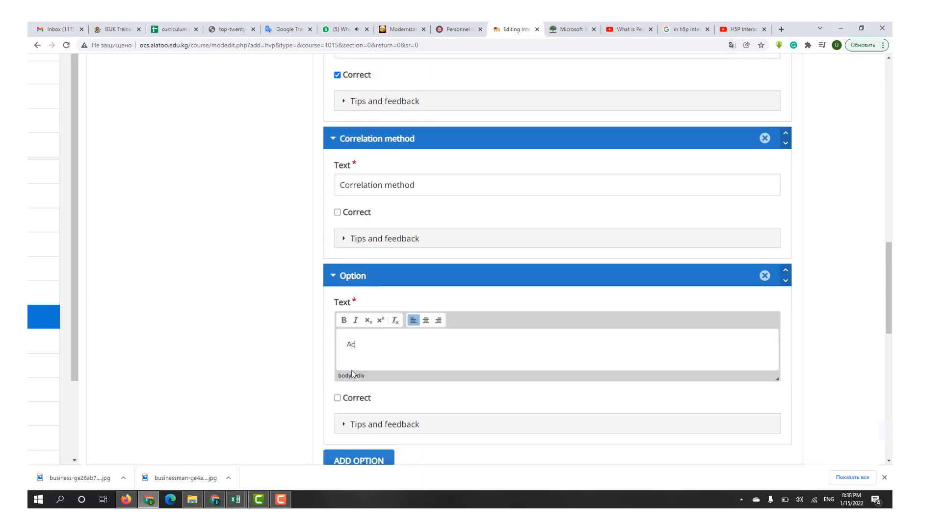
click(337, 397)
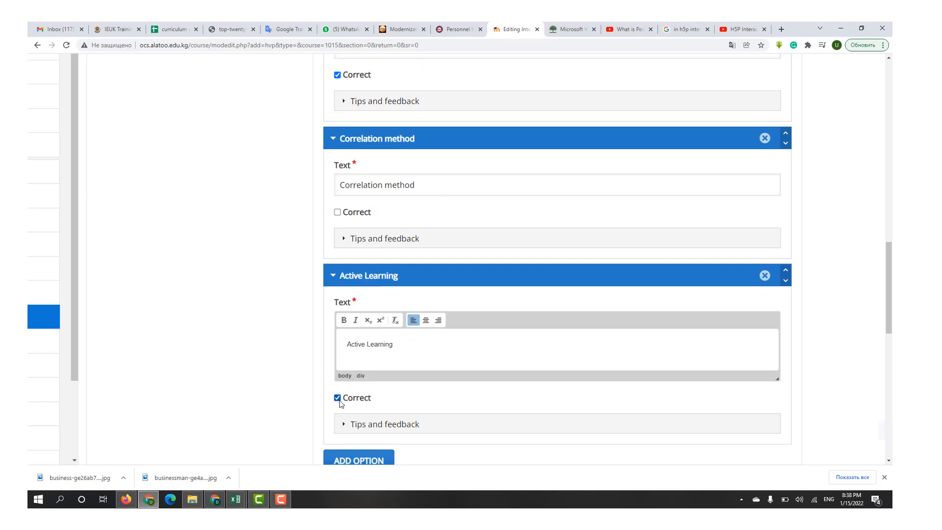
- Split the Multiple Choice overall feedback into three score ranges ending at 50 %, 80 % and 100 %
click(888, 461)
click(888, 462)
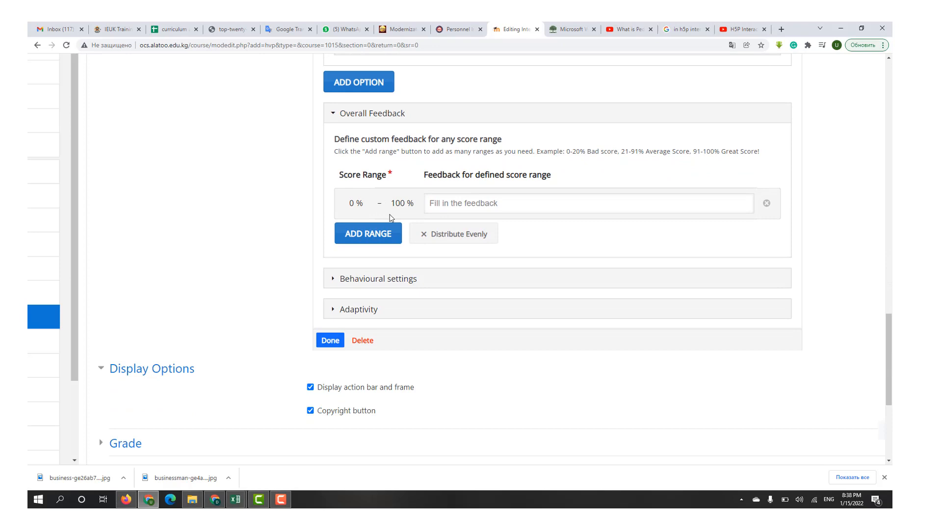
click(367, 233)
click(360, 267)
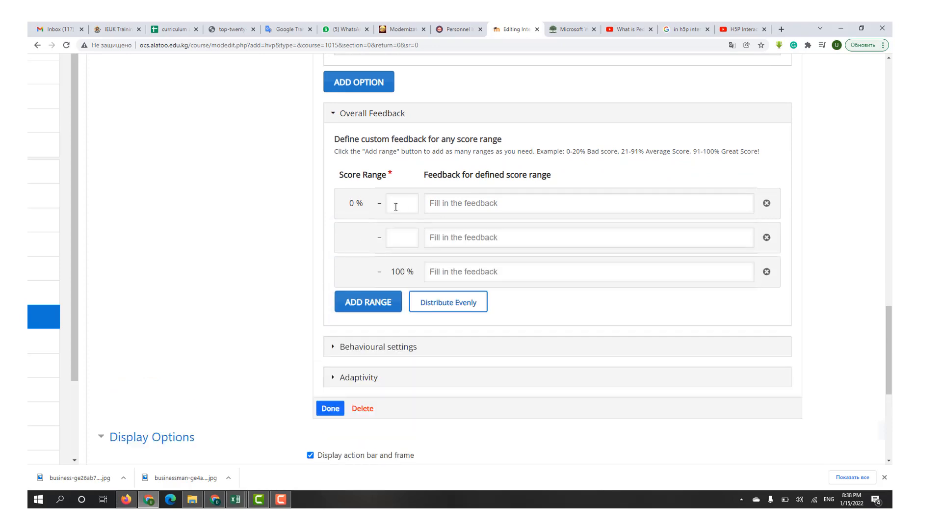
click(396, 242)
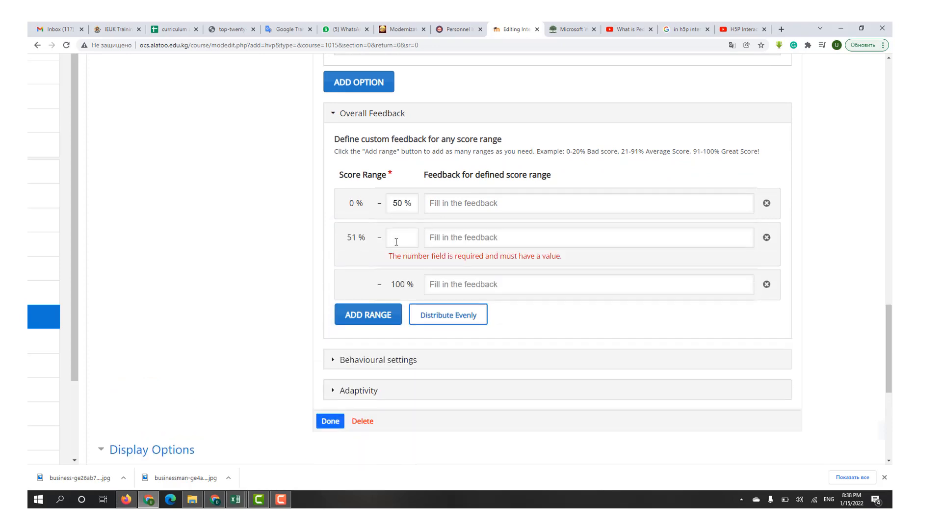
text(80)
- Enter "Bad", "Good" and "Excellent" as feedback for the three score ranges and finish the Multiple Choice interaction
click(468, 203)
text(Bad)
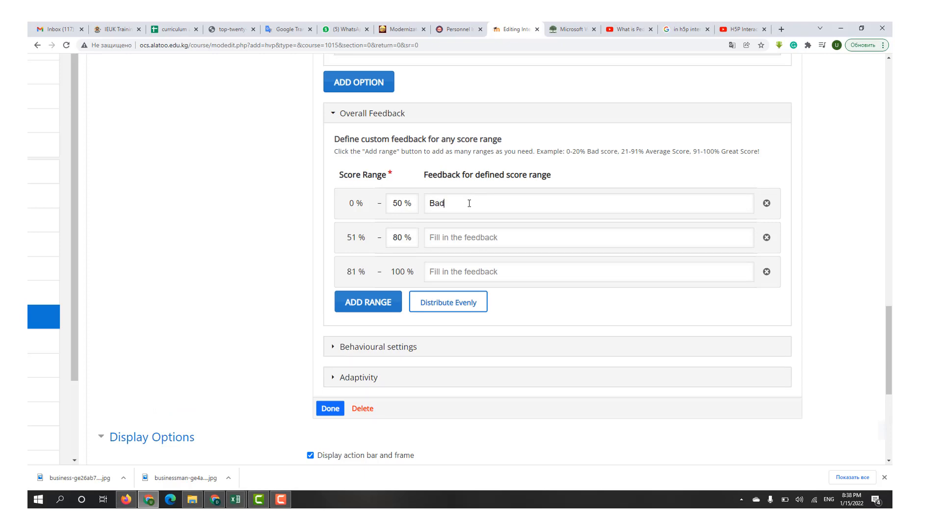
click(467, 240)
click(461, 275)
text(Excellent)
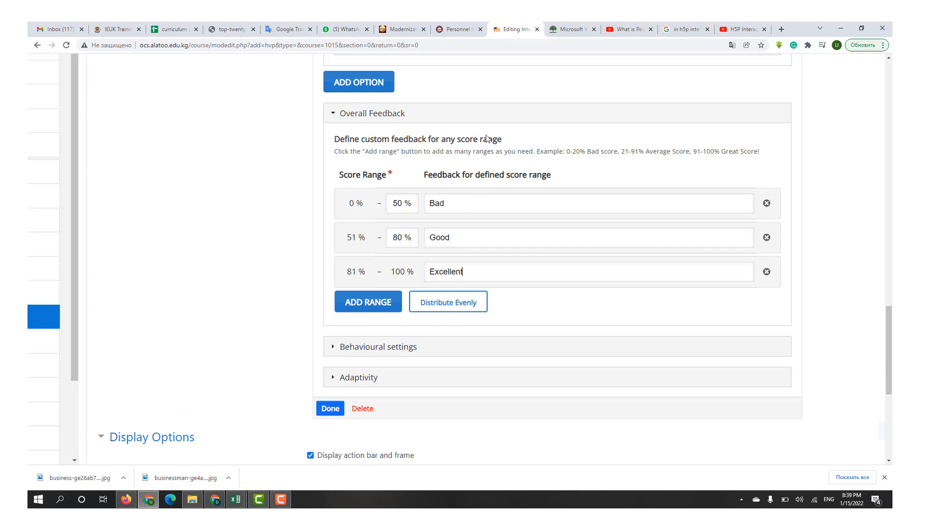
click(330, 408)
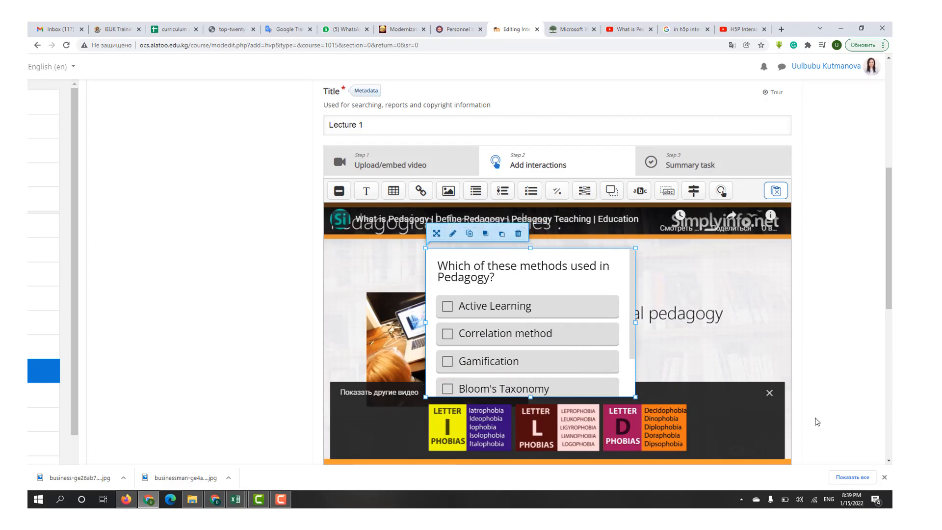
- Dismiss the suggested videos overlay and enlarge the Multiple Choice poster to fit all options and the Check button
click(769, 394)
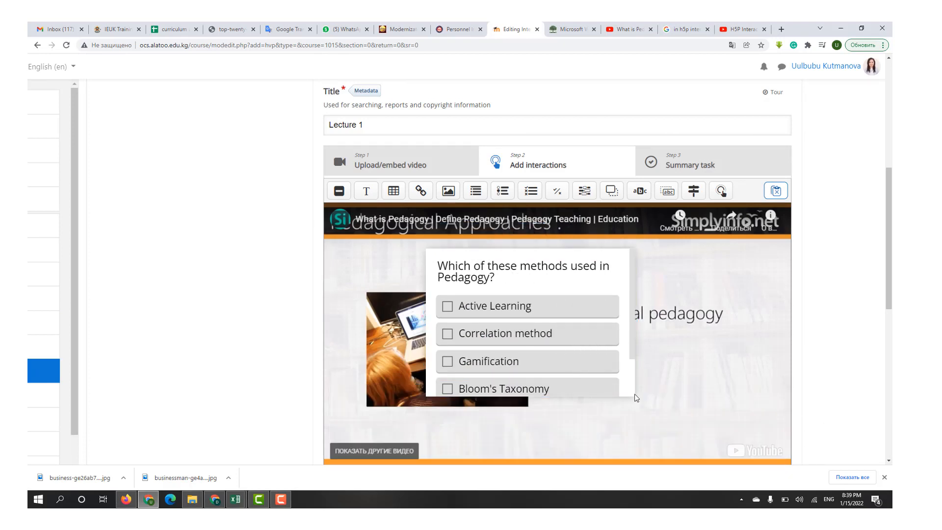
click(631, 393)
drag(635, 396, 645, 443)
- Add a Fill in the Blanks interaction at about 2:14 in the video, displayed as a poster and pausing the video
scroll(591, 415, down, 1)
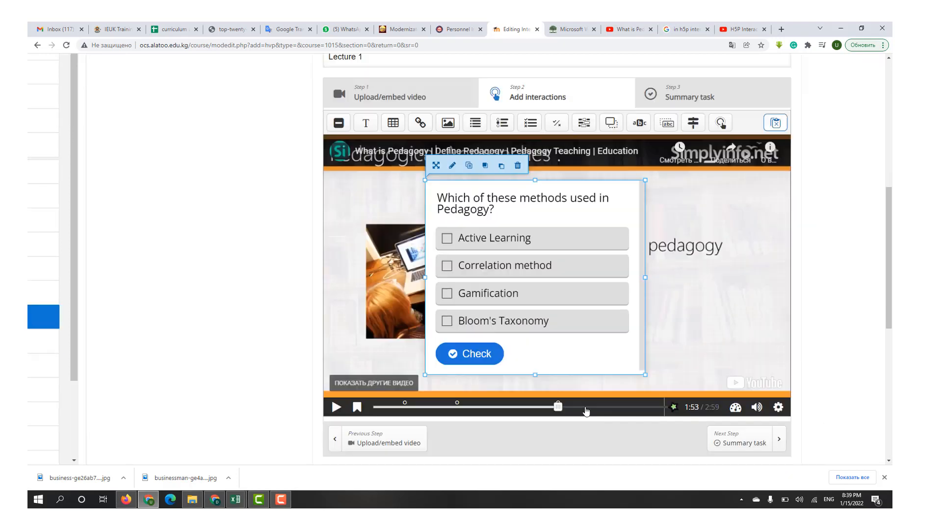
click(592, 407)
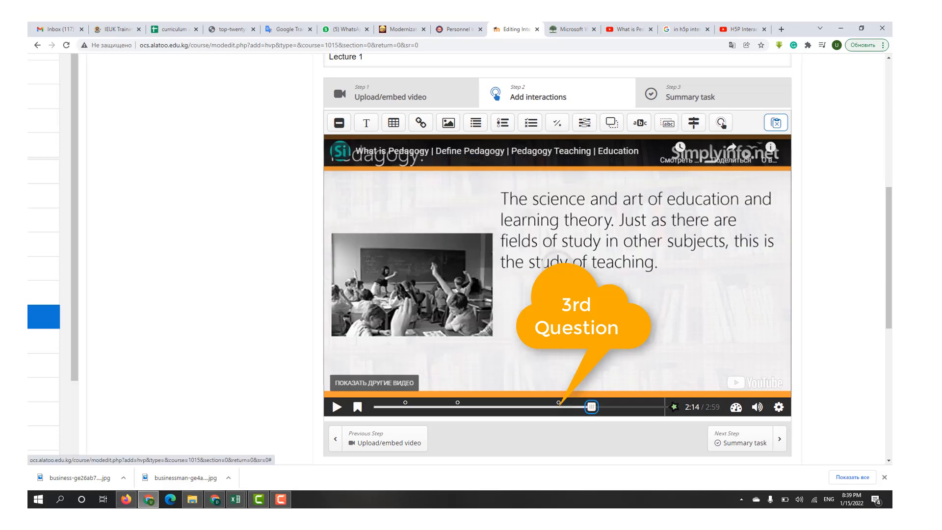
click(583, 125)
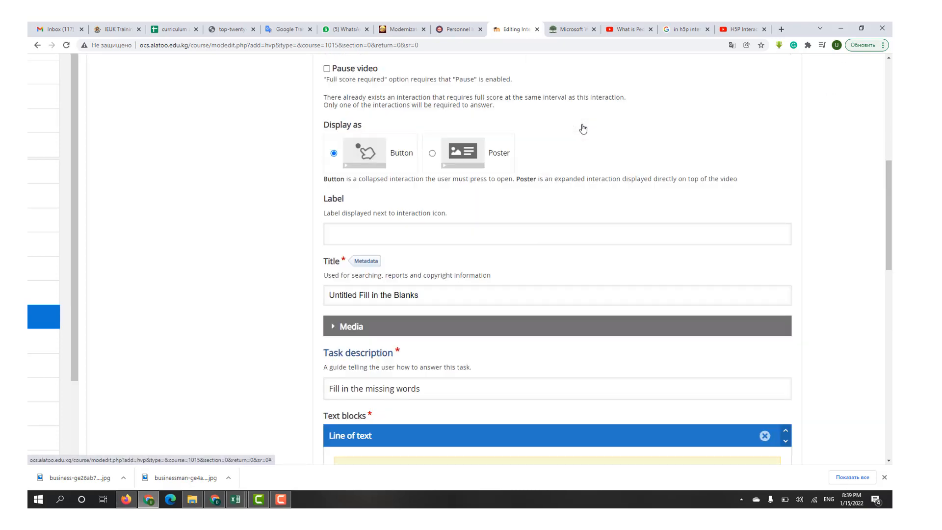
click(441, 156)
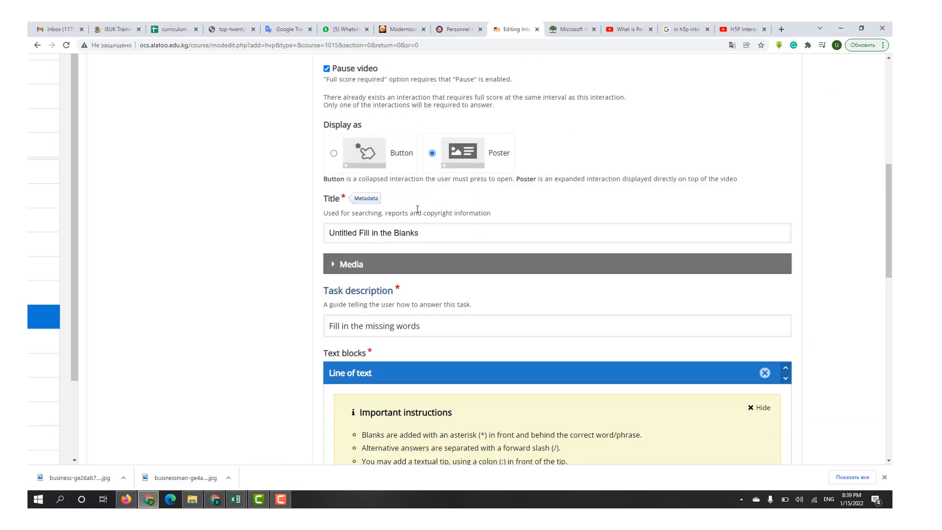
- Enter "Oslo is the capital of *Norway/norway*" as the line of text and finish the Fill in the Blanks interaction
scroll(554, 220, down, 5)
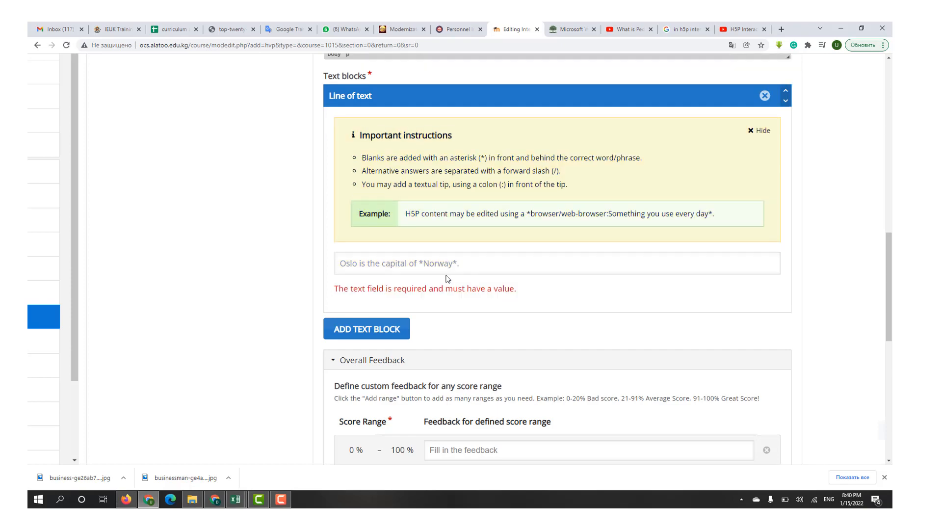
scroll(446, 278, up, 5)
click(464, 242)
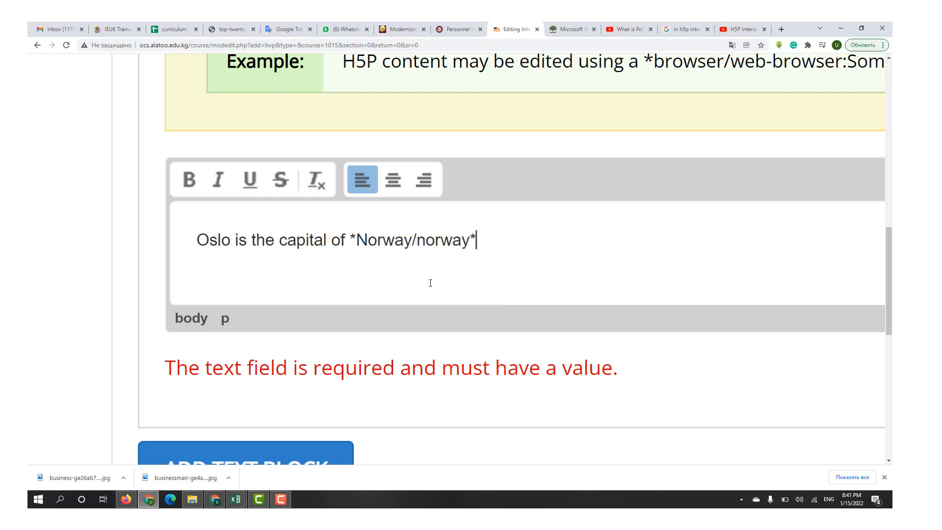
key(ctrl+0)
scroll(430, 283, down, 4)
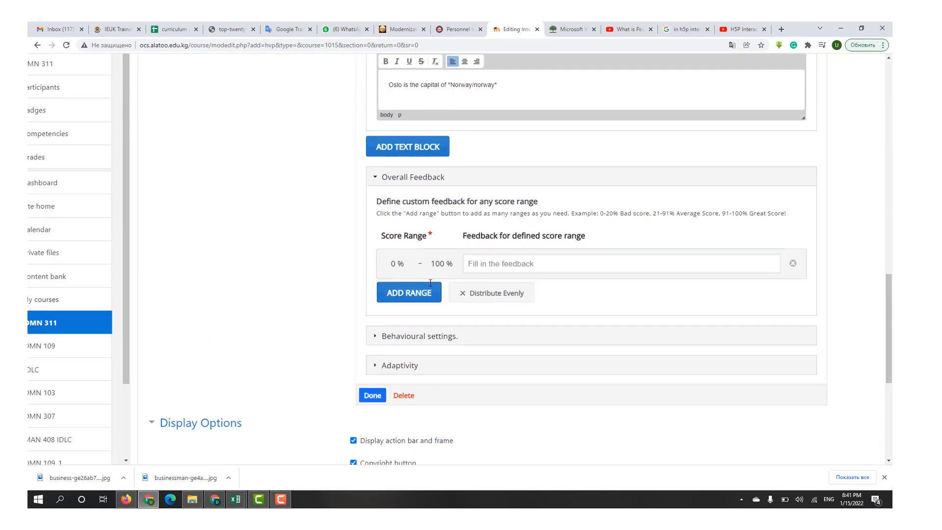
scroll(430, 282, down, 2)
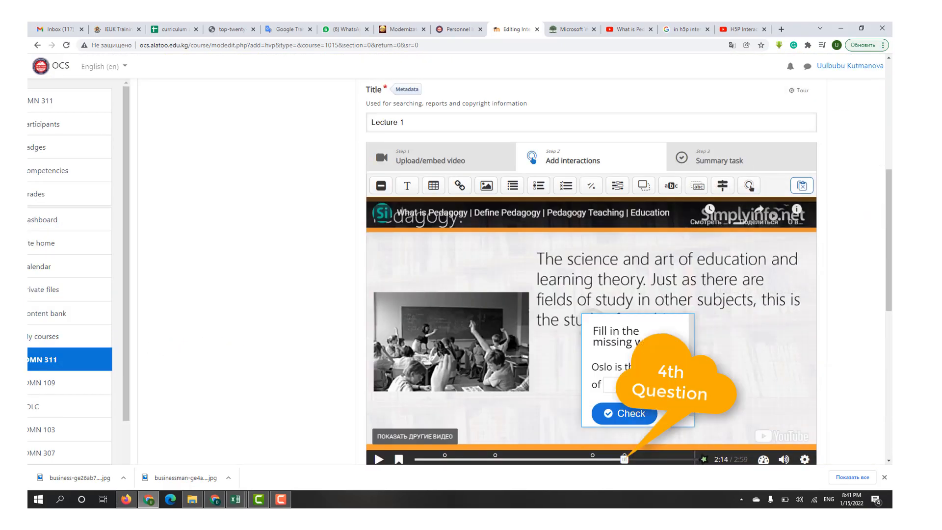
- Move the Fill in the Blanks poster to about position 320, 140 and widen it so the sentence fits on one line
drag(652, 345, 593, 296)
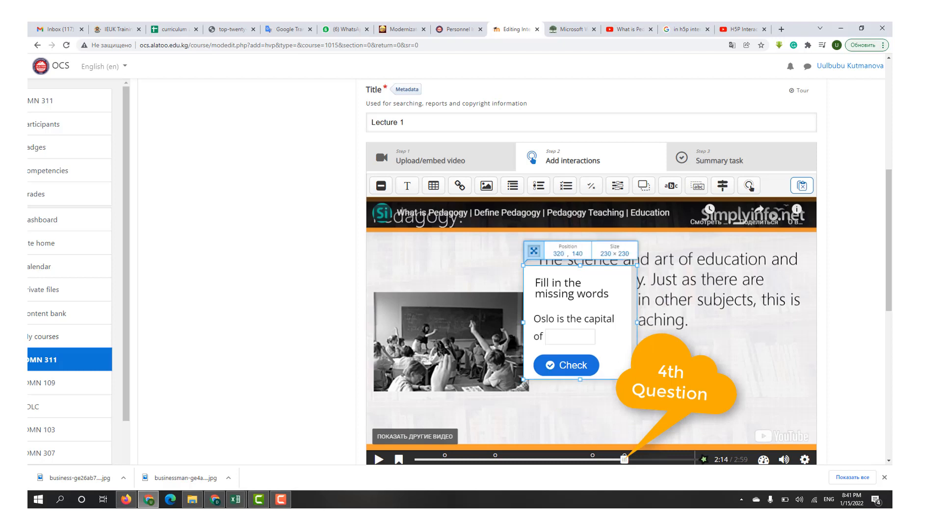
drag(636, 322, 666, 322)
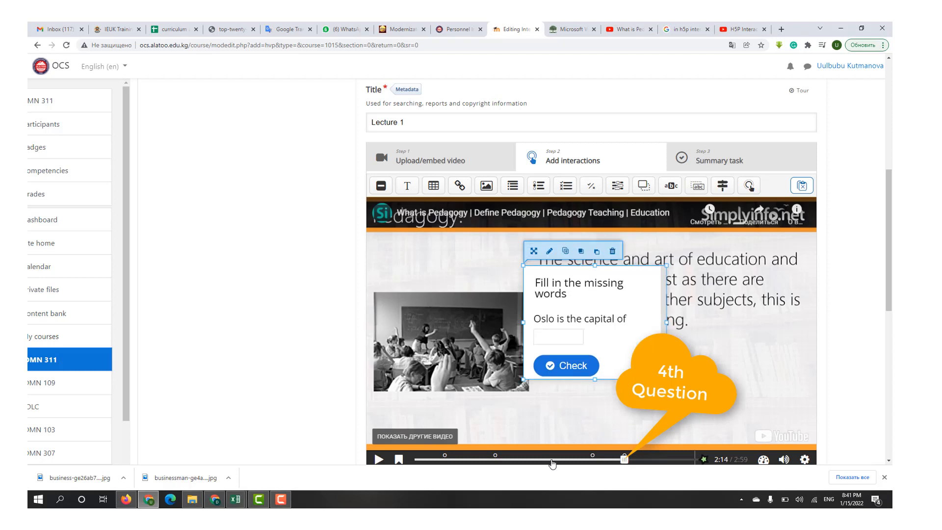
- Add a Link interaction at about 1:26 titled "Assessment", using the open PDF's address files.eric.ed.gov/fulltext/EJ1101956.pdf as its URL
click(551, 459)
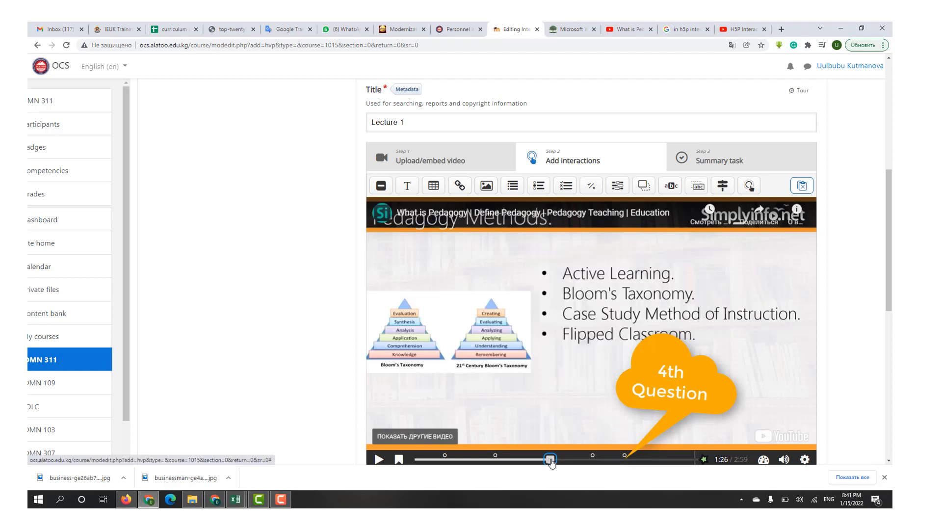
click(460, 186)
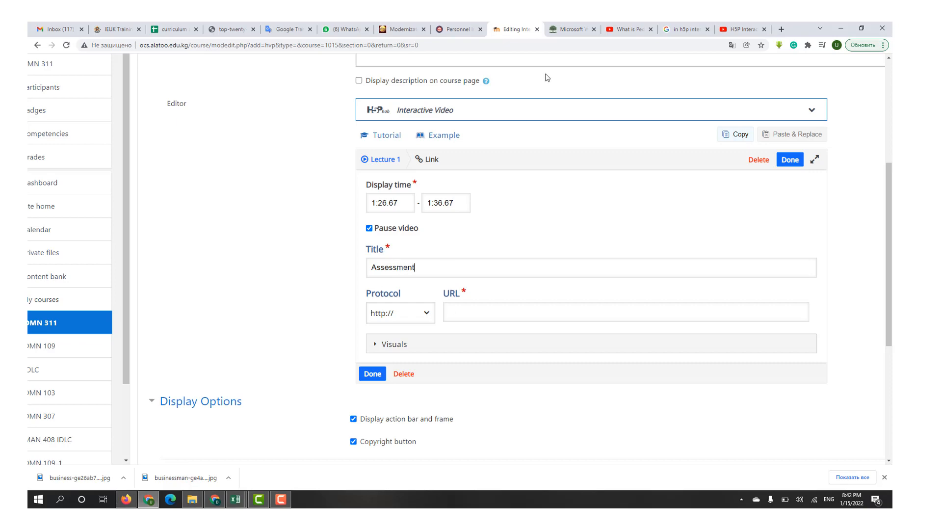
click(570, 30)
click(424, 45)
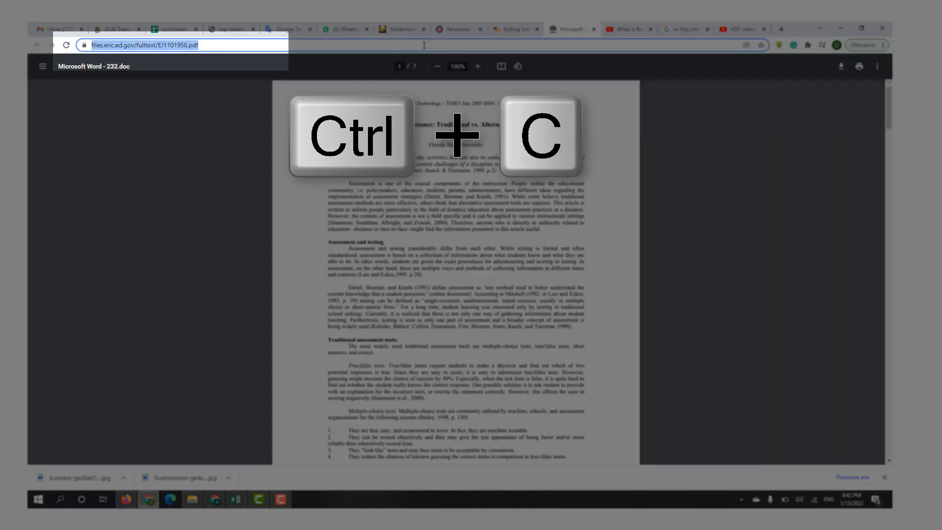
click(515, 30)
key(ctrl+v)
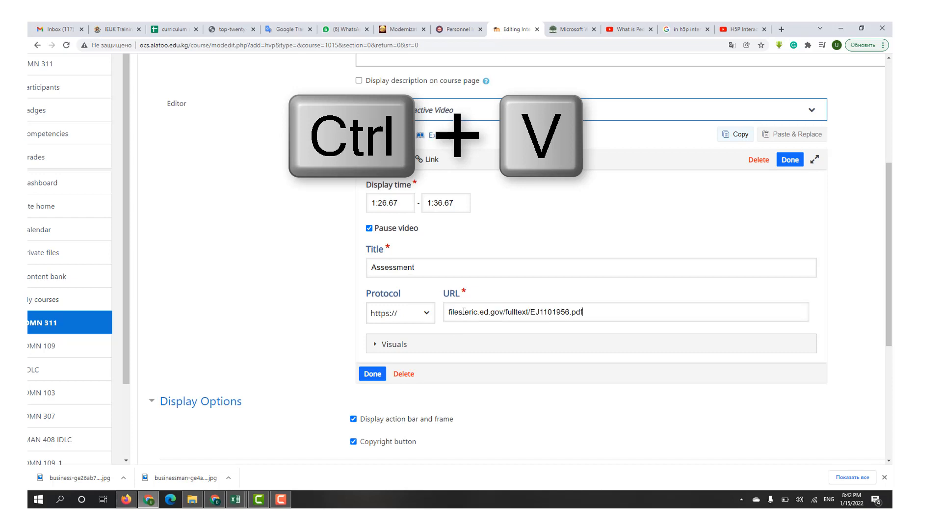
click(372, 374)
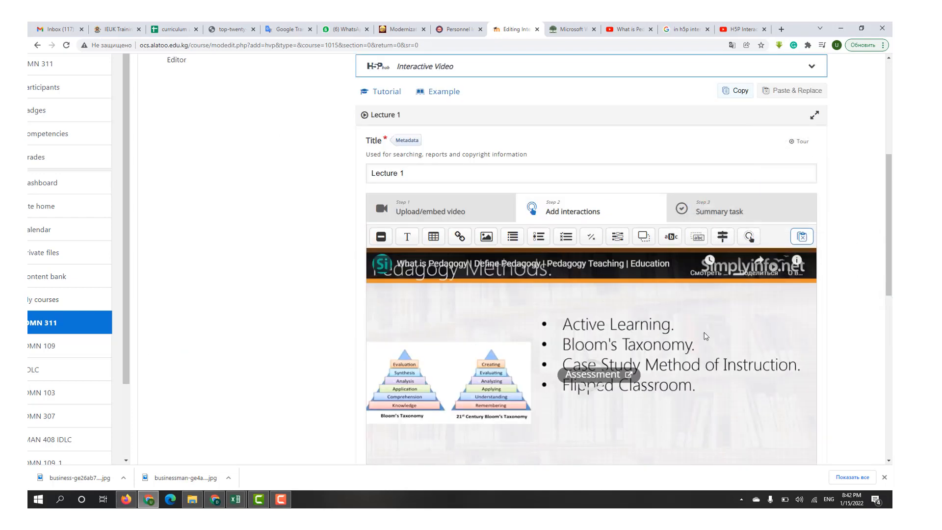
- Set the "Show Solution" and "Retry" button overrides to Disabled in the behavioural settings
click(889, 461)
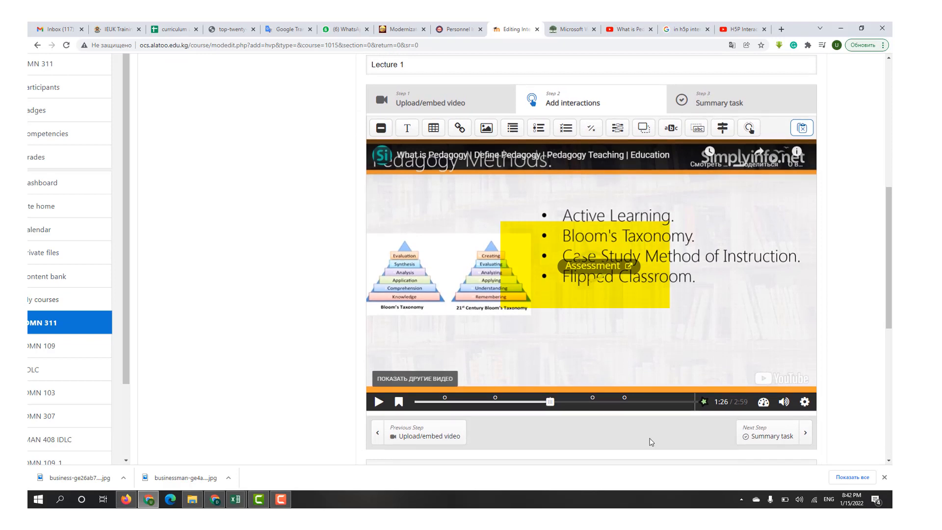
click(889, 461)
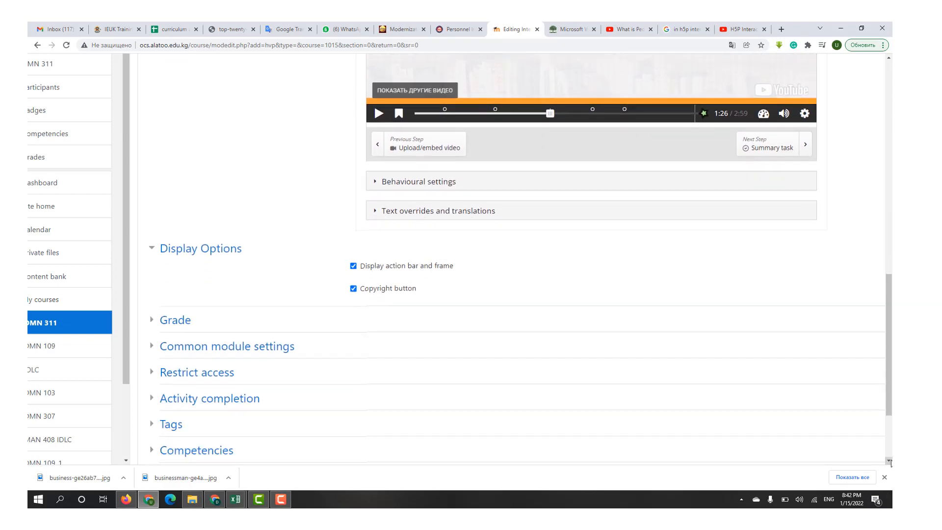
click(375, 183)
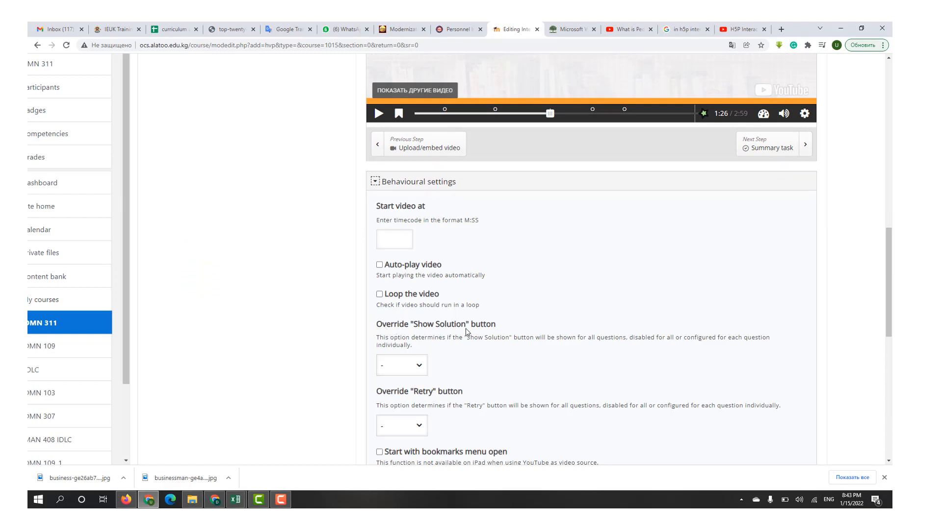
scroll(466, 331, down, 2)
ctrl+scroll(466, 332, up, 6)
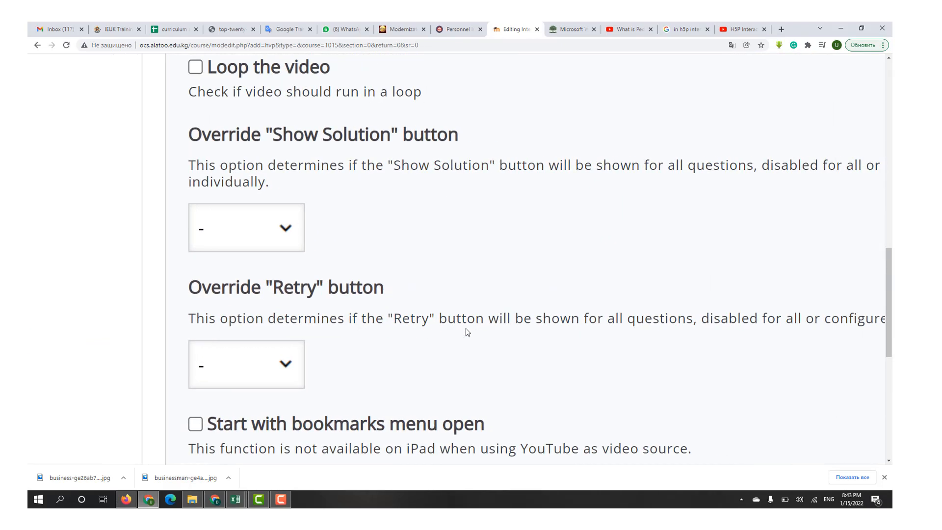
click(283, 237)
click(247, 288)
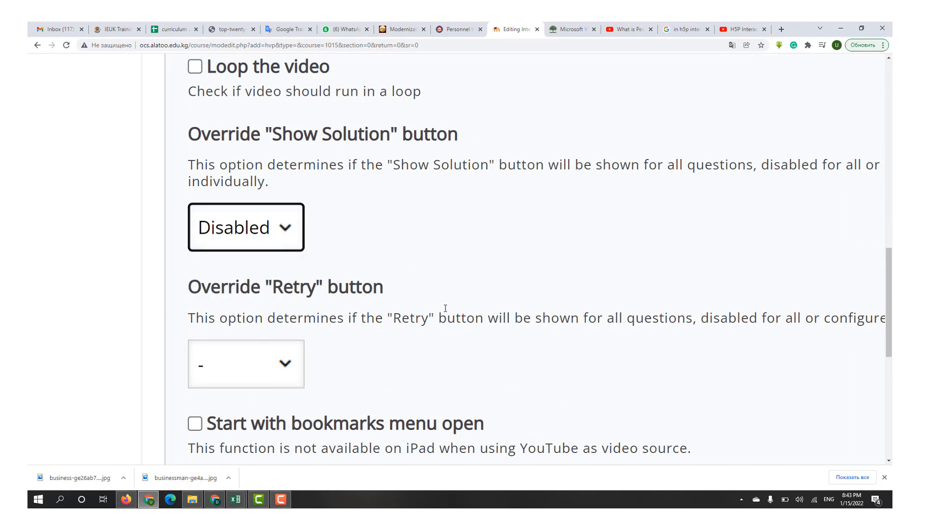
click(283, 367)
click(245, 427)
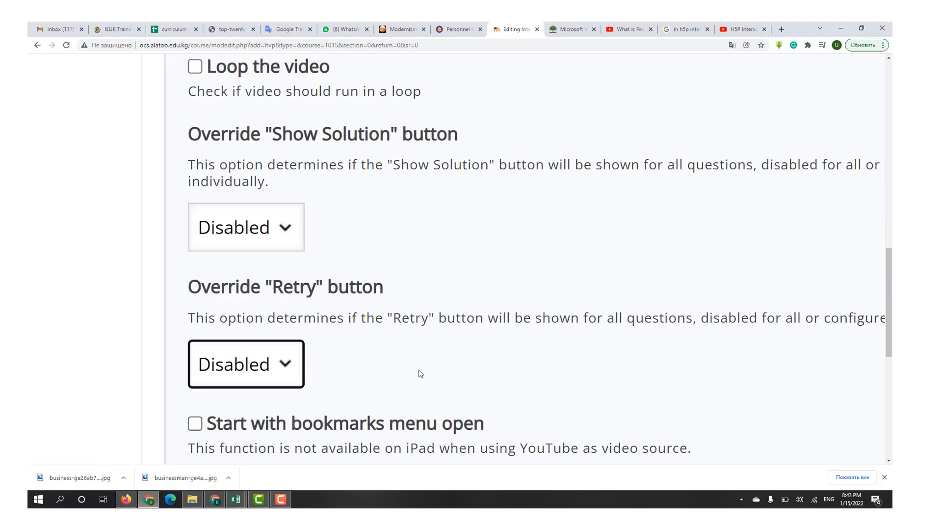
key(ctrl+0)
- Set the activity's maximum grade to 7, then save it and return to the course
scroll(420, 374, down, 5)
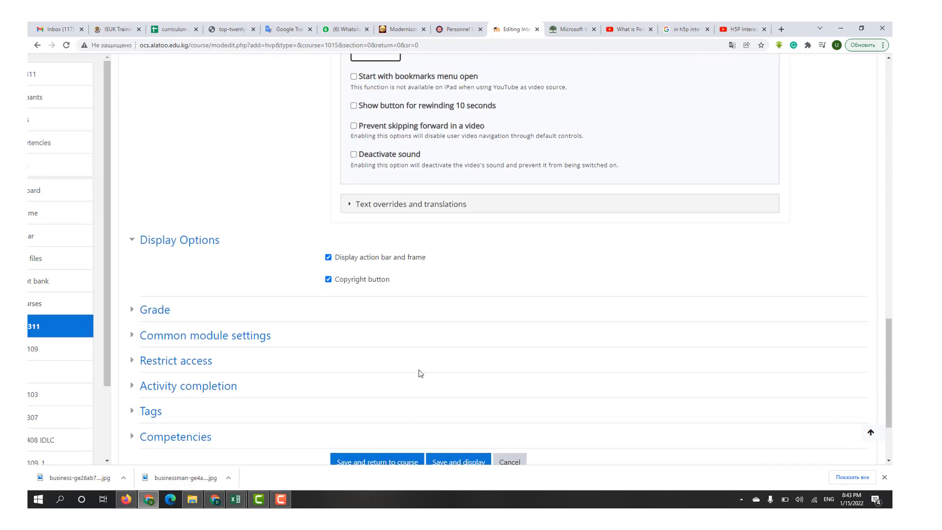
scroll(421, 373, down, 3)
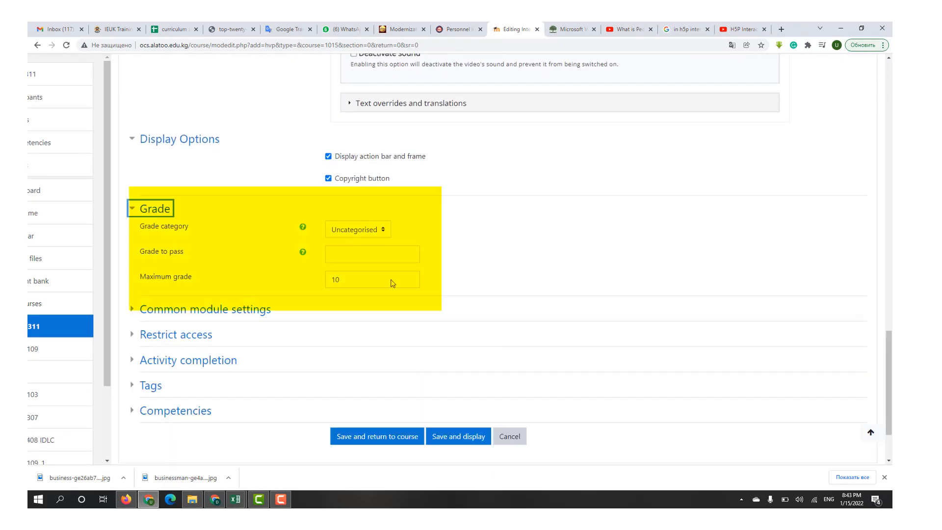
double_click(338, 280)
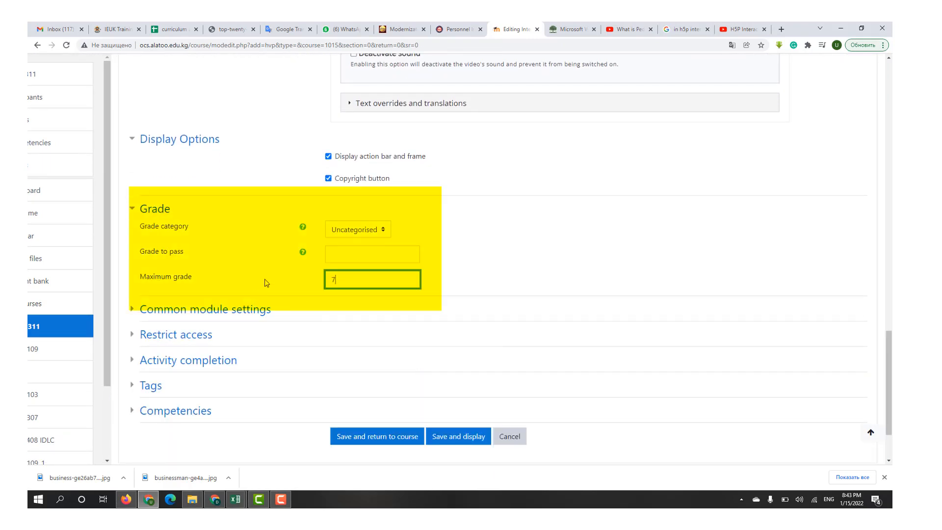
scroll(233, 327, down, 2)
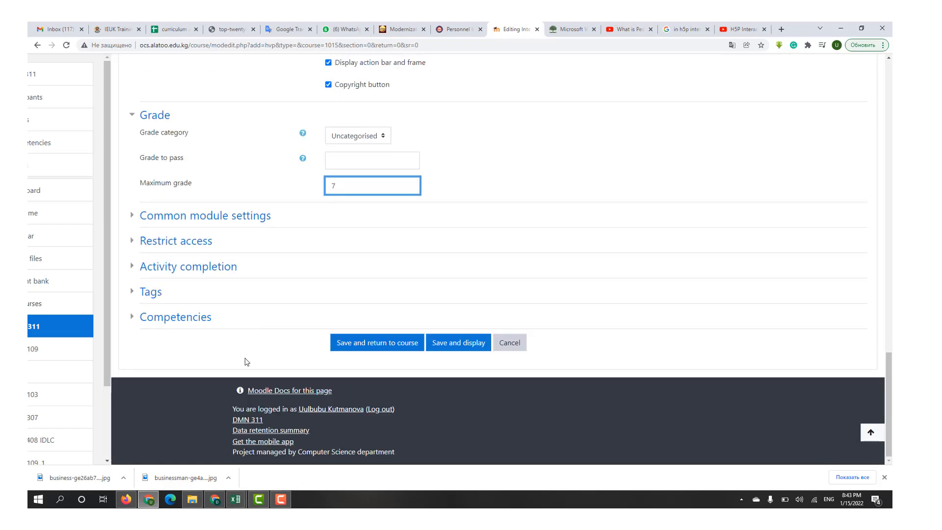
text(7)
click(363, 343)
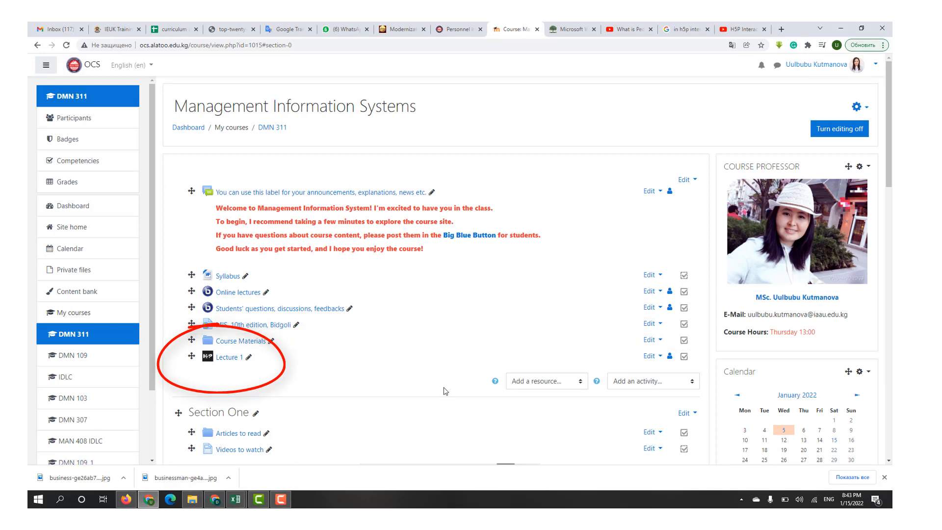
- Switch to Firefox and log in to the course site with the student's username and account password
click(126, 499)
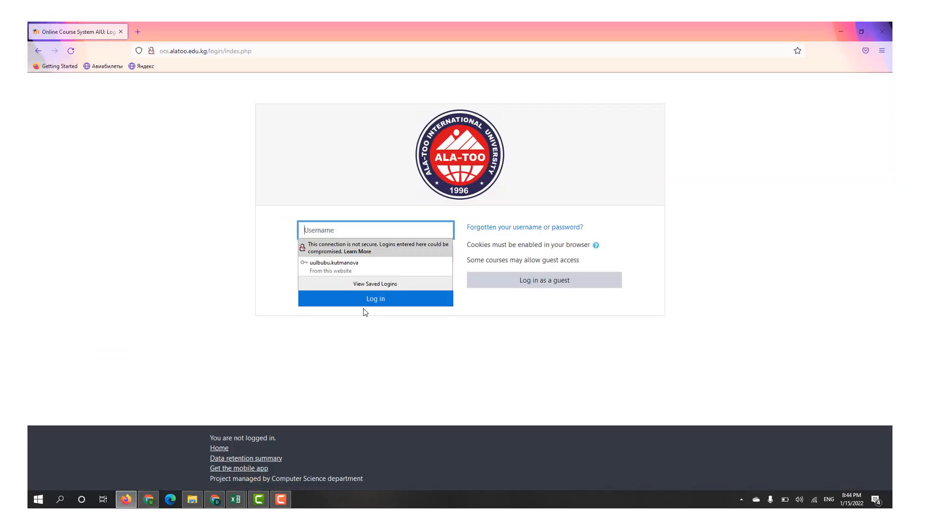
click(322, 253)
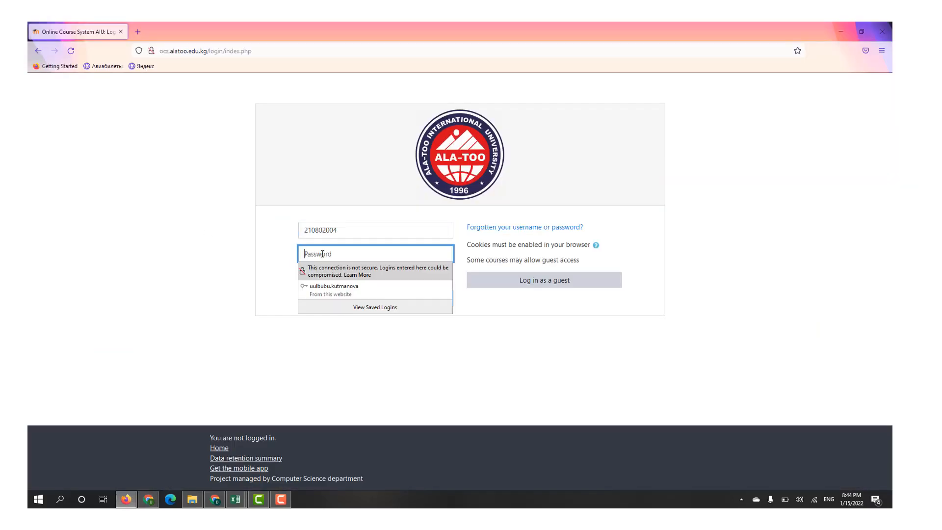
text(•••)
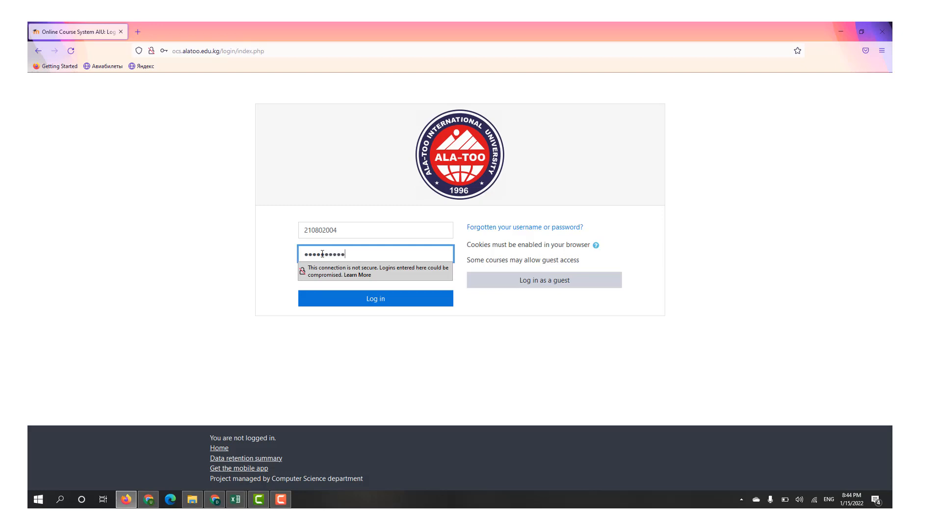
key(Return)
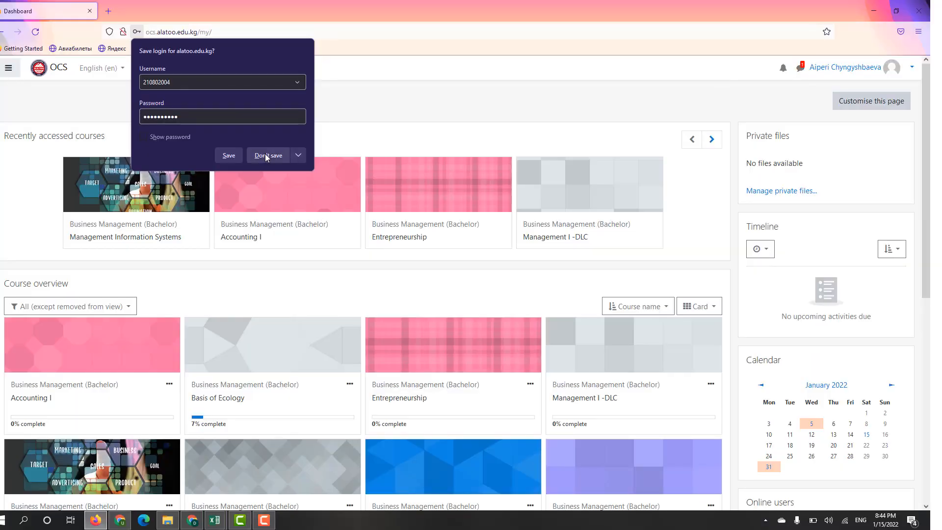
- Open the Lecture 1 activity in the Management Information Systems course as the student
click(267, 156)
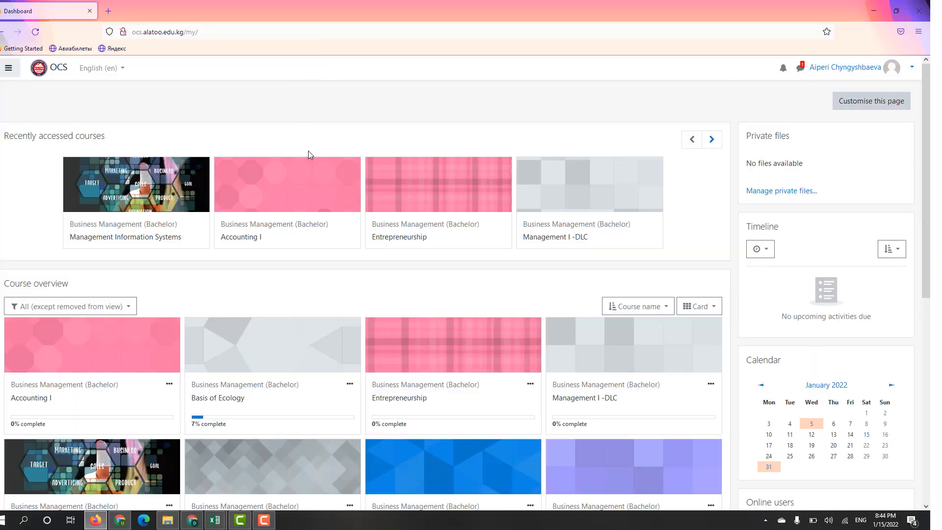
click(120, 241)
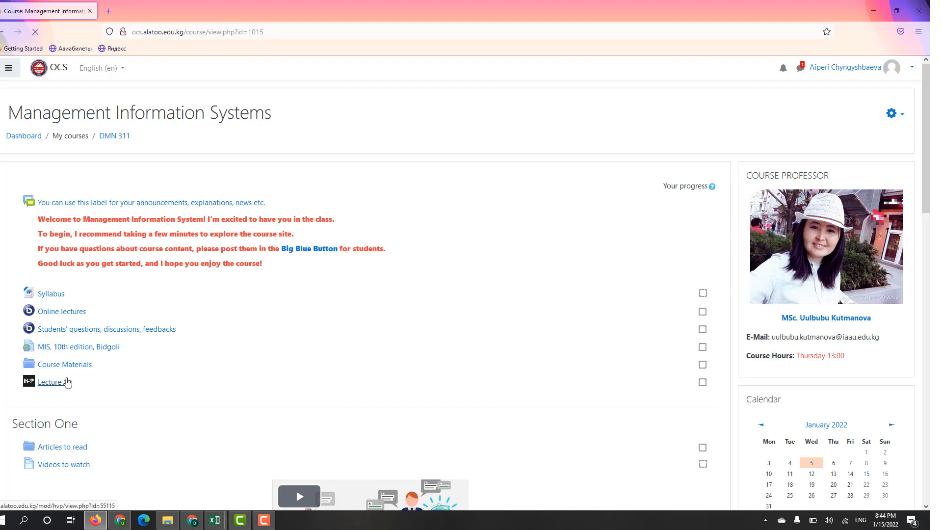
scroll(94, 374, up, 5)
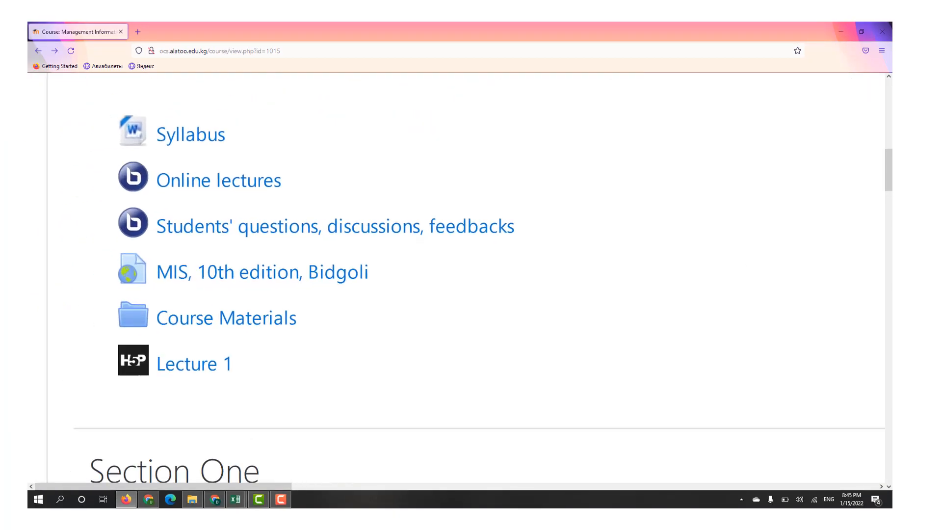
click(179, 372)
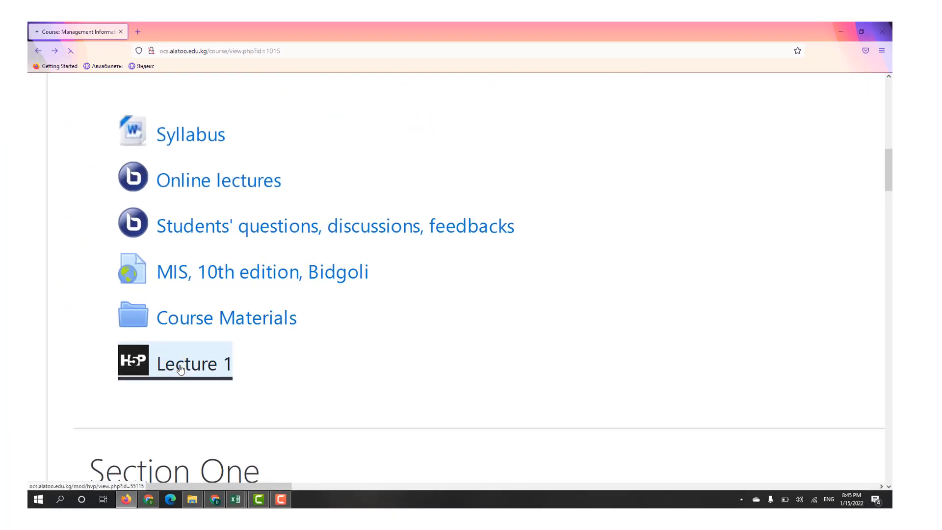
scroll(181, 369, down, 5)
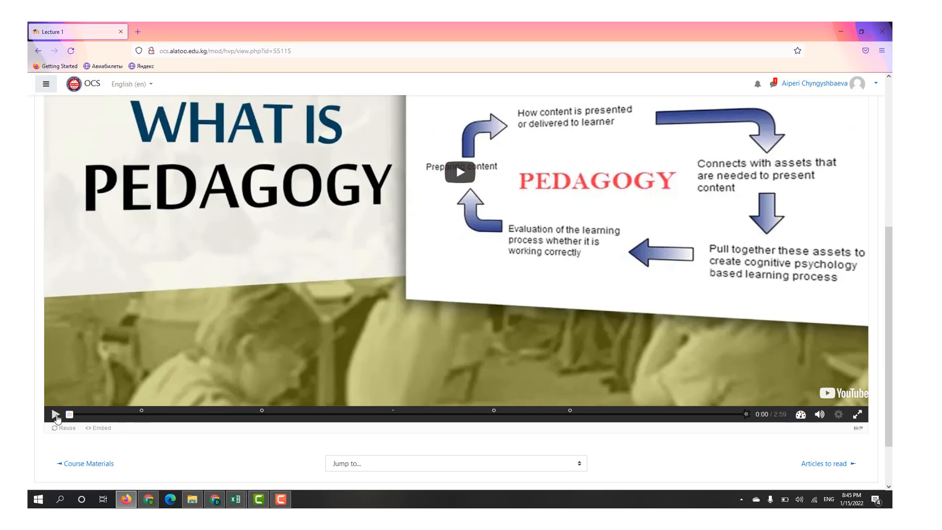
- Play the video up to the True/False question at 0:19, answer it with True and continue
click(55, 416)
click(132, 415)
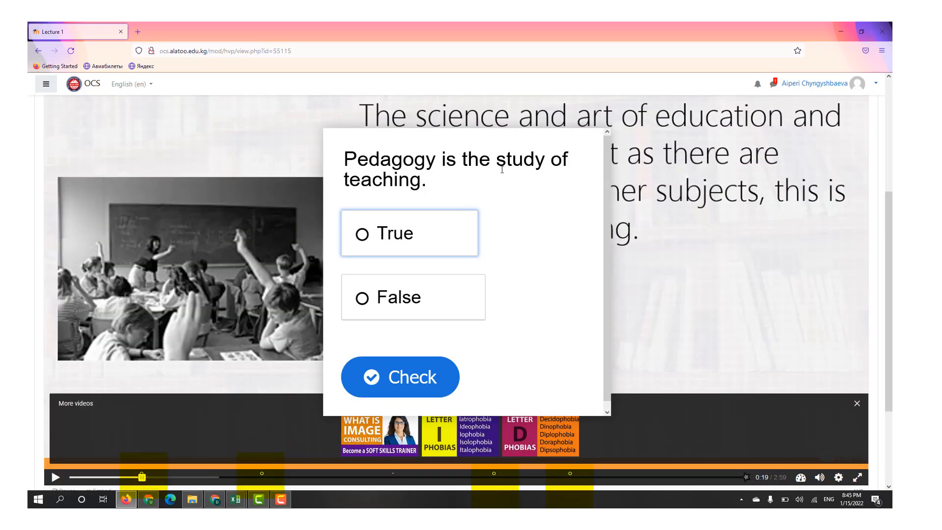
click(379, 236)
click(407, 377)
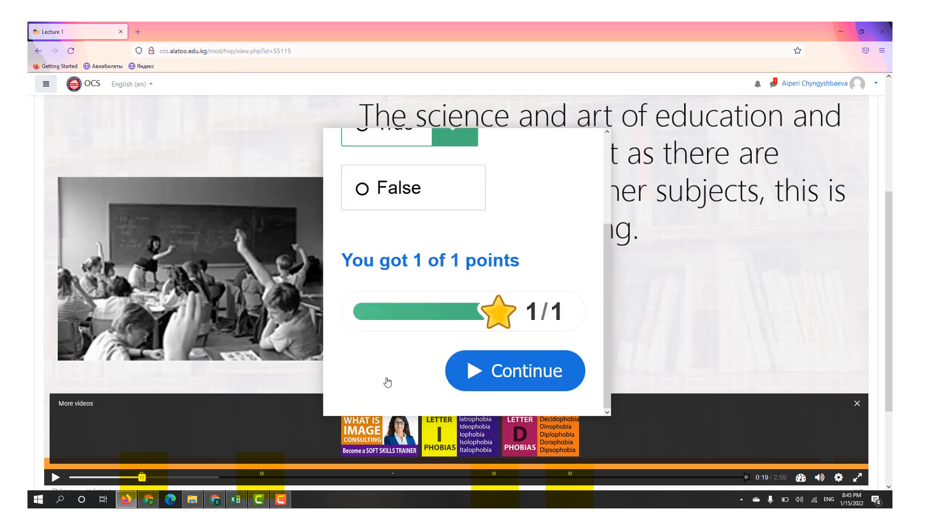
click(505, 371)
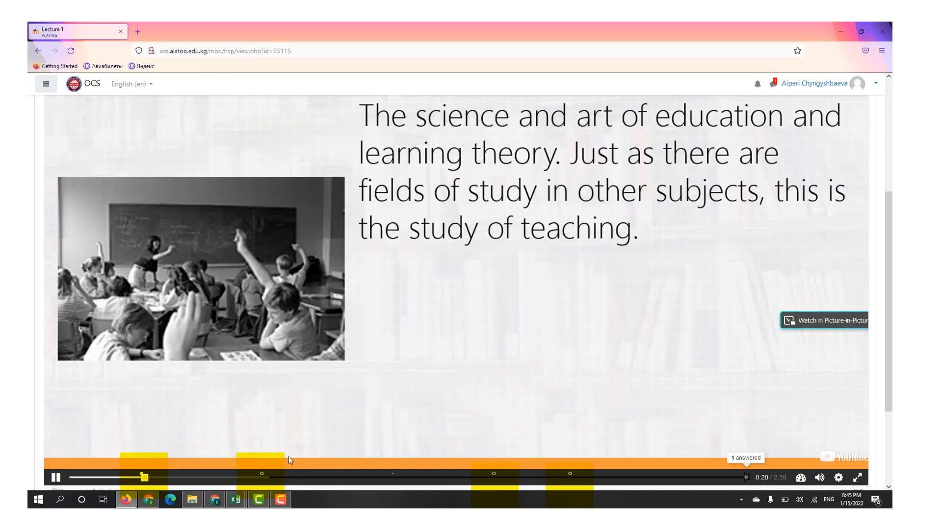
- Skip to the Single Choice question at 0:51, answer it with Thinking and continue
click(254, 477)
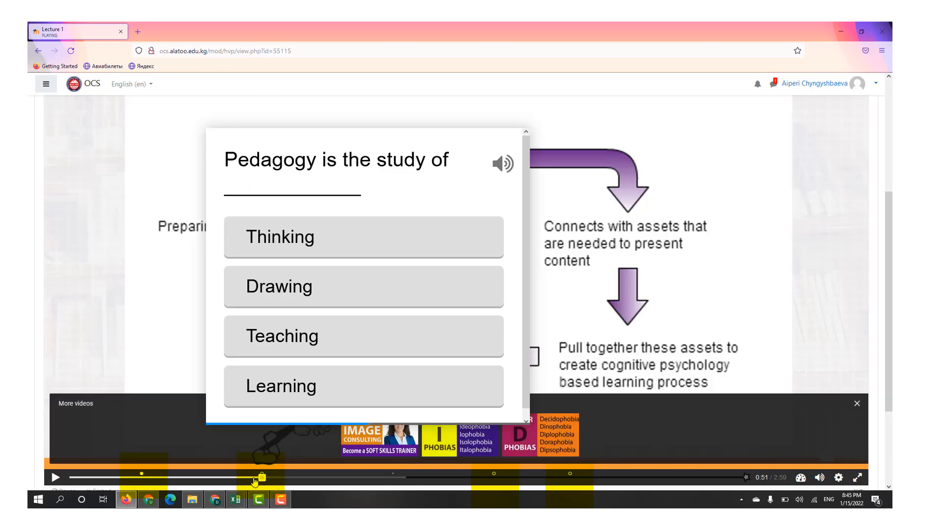
click(297, 245)
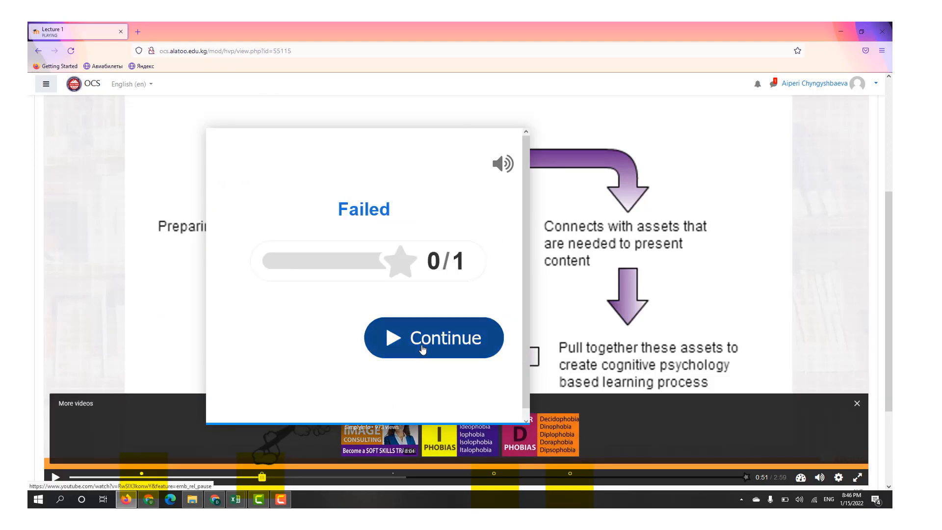
click(429, 344)
- Test the Assessment link at about 1:26 in the video and return to the Lecture 1 page
click(392, 477)
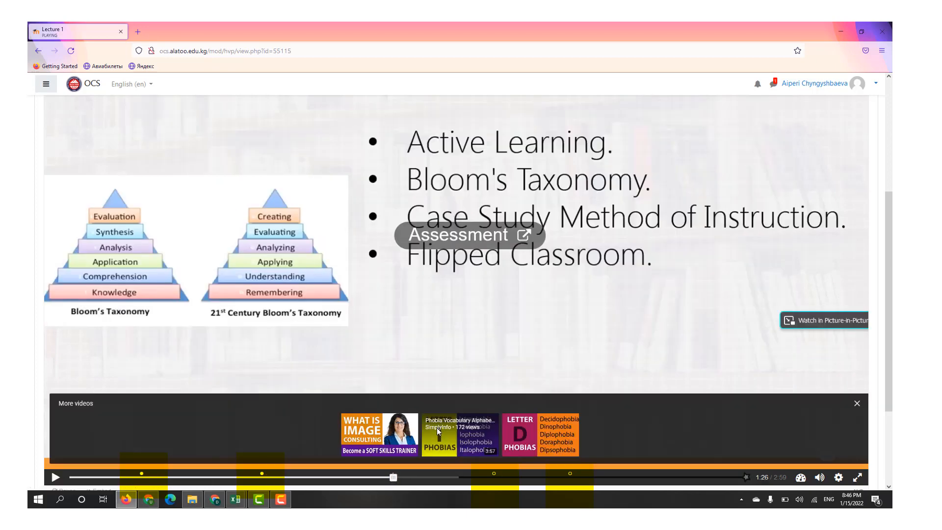
click(461, 239)
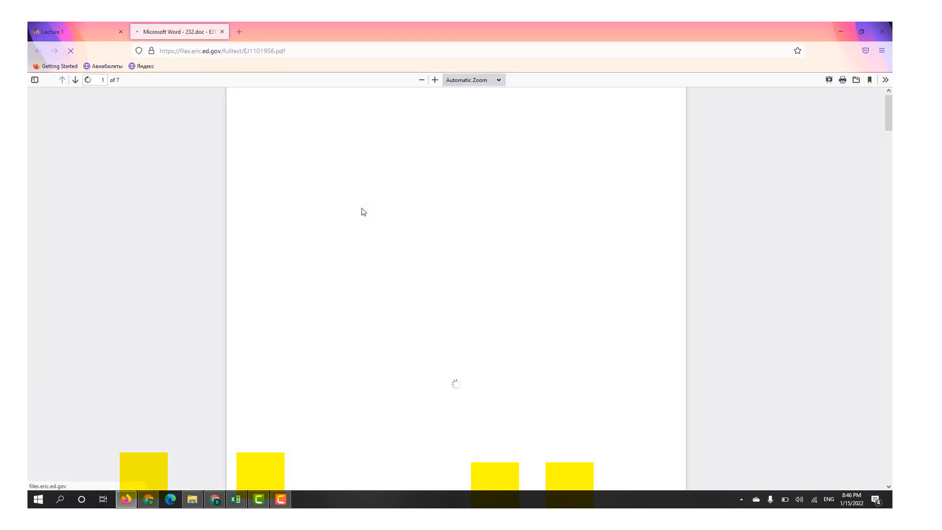
click(74, 28)
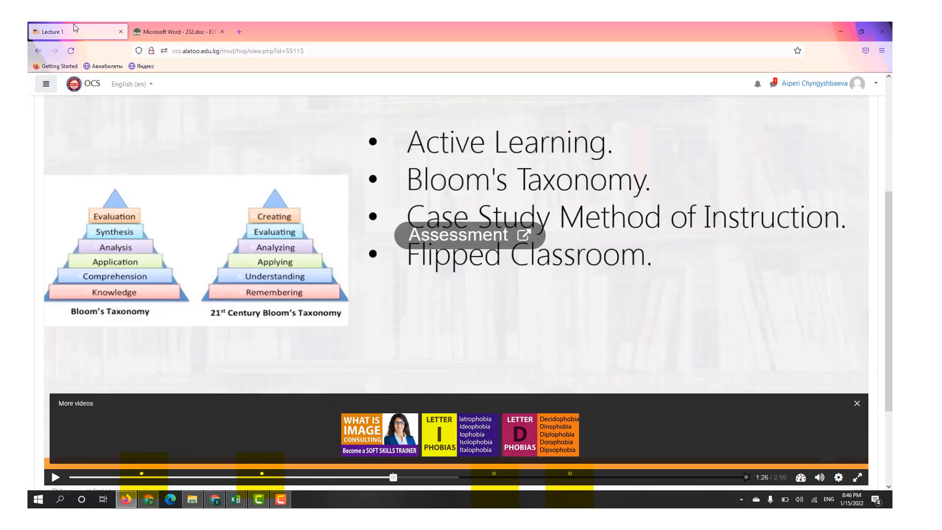
- Skip to the Multiple Choice question at 1:53, answer it with Active Learning, Correlation method and Bloom's Taxonomy, check it and continue
click(426, 376)
click(491, 476)
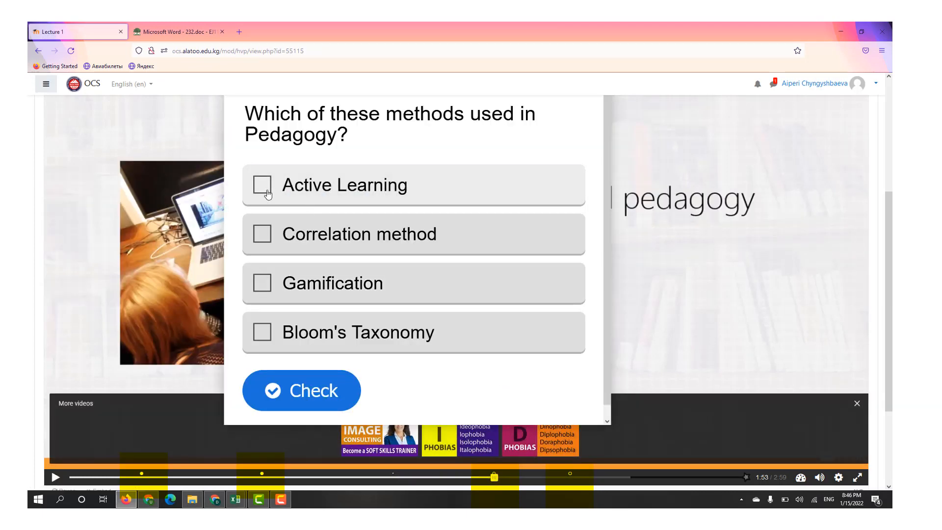
click(265, 191)
click(262, 234)
click(261, 332)
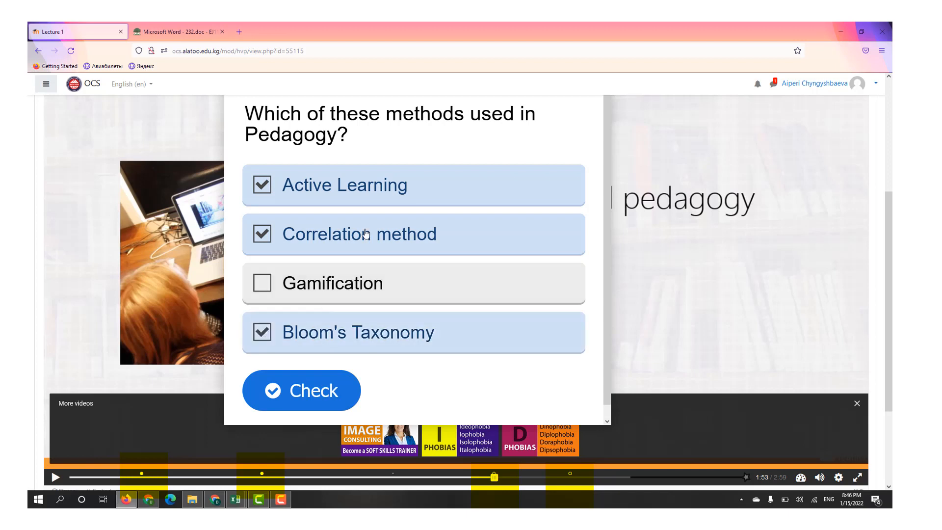
click(316, 392)
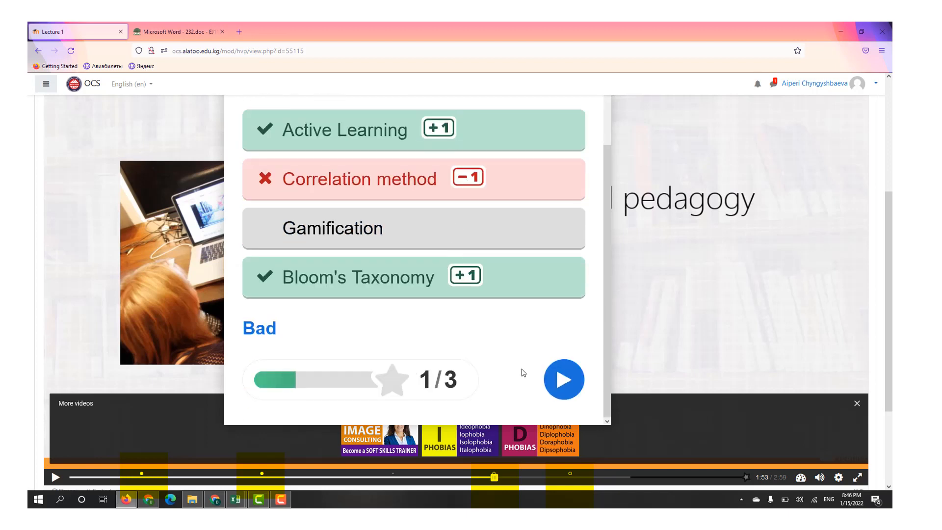
click(569, 381)
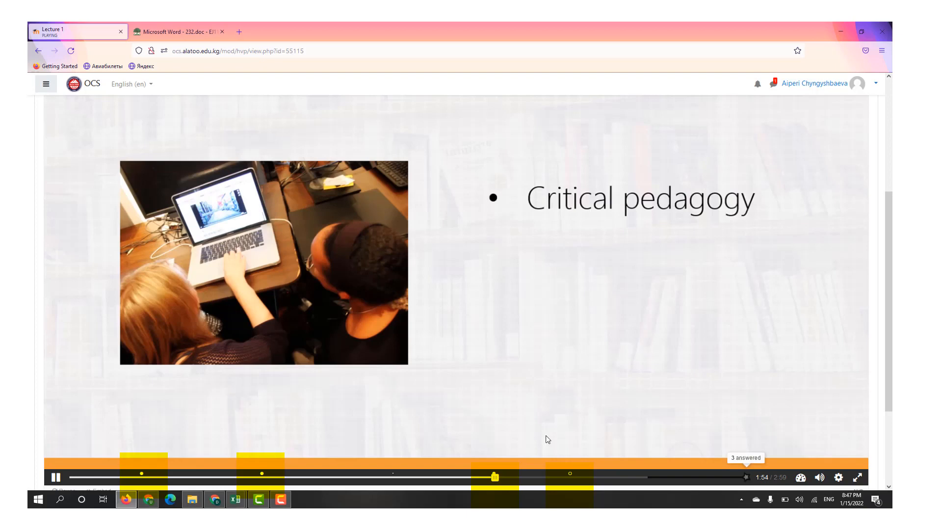
- Skip to the Fill in the Blanks question at 2:14, answer it with norway, check it and continue
click(568, 477)
click(416, 260)
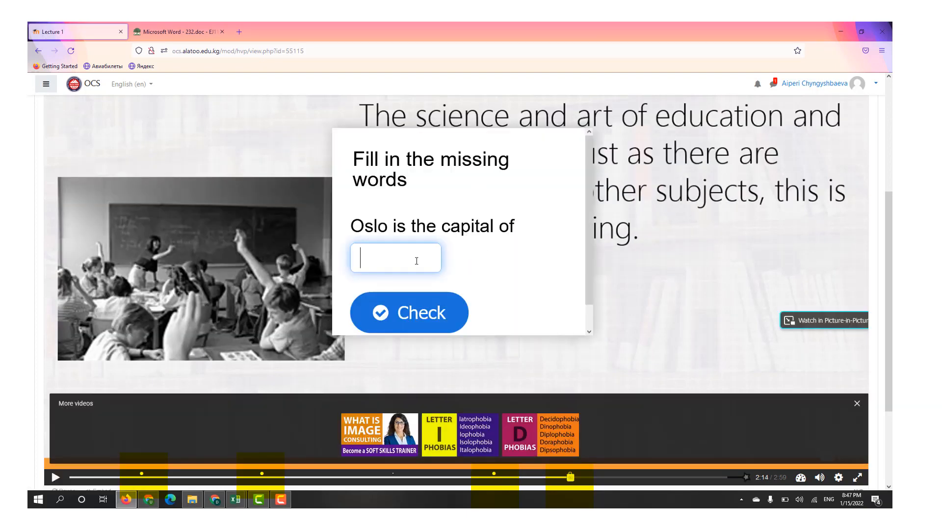
text(norway)
click(405, 311)
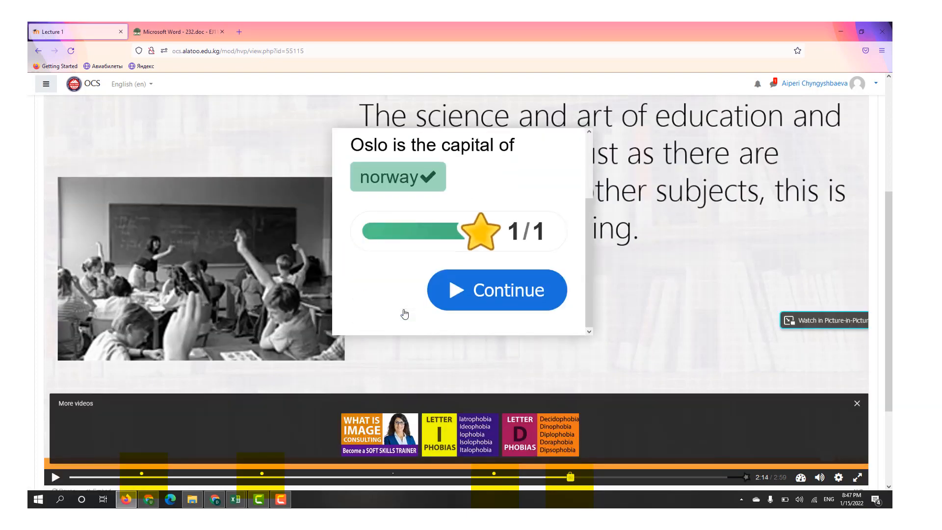
click(484, 296)
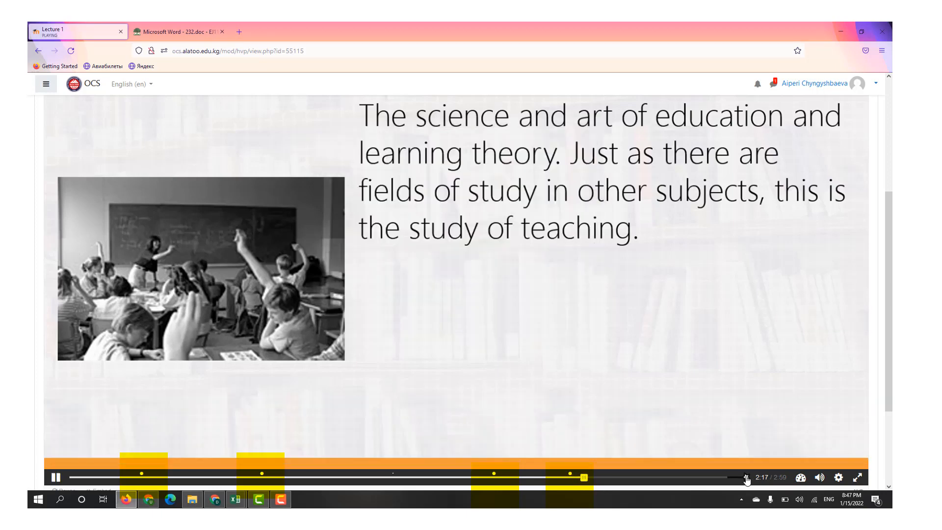
- Go to the end-of-video summary of answered questions and submit the student's answers
click(746, 478)
scroll(610, 301, up, 2)
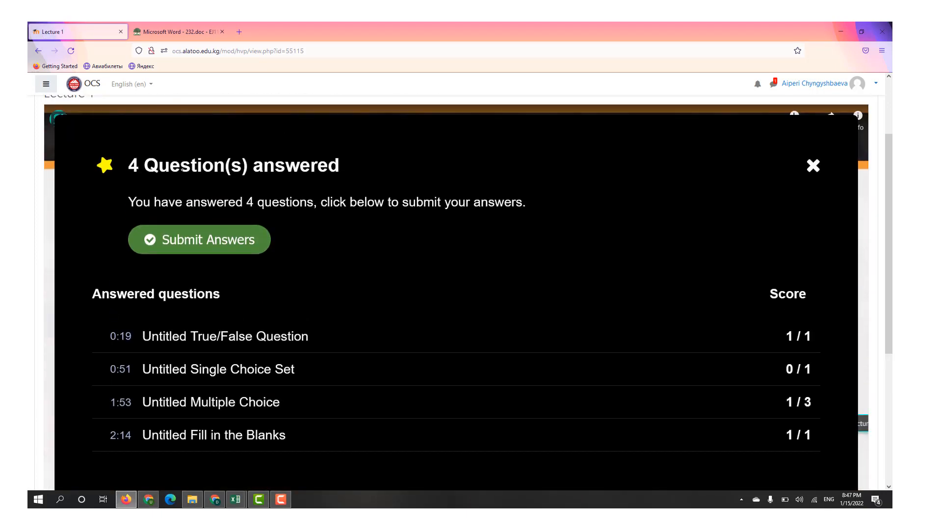
click(192, 238)
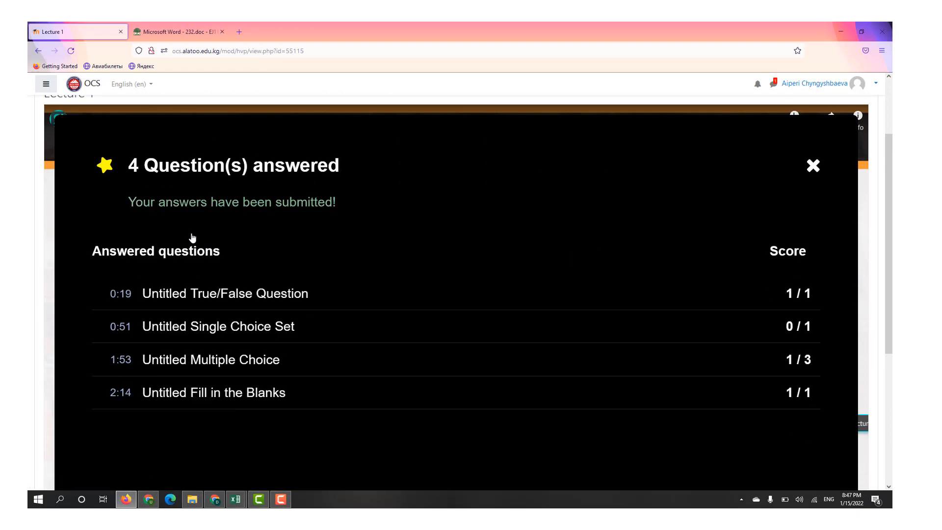
- Switch to the teacher's session in Chrome and open the Gradebook setup of the Management Information Systems course
click(148, 500)
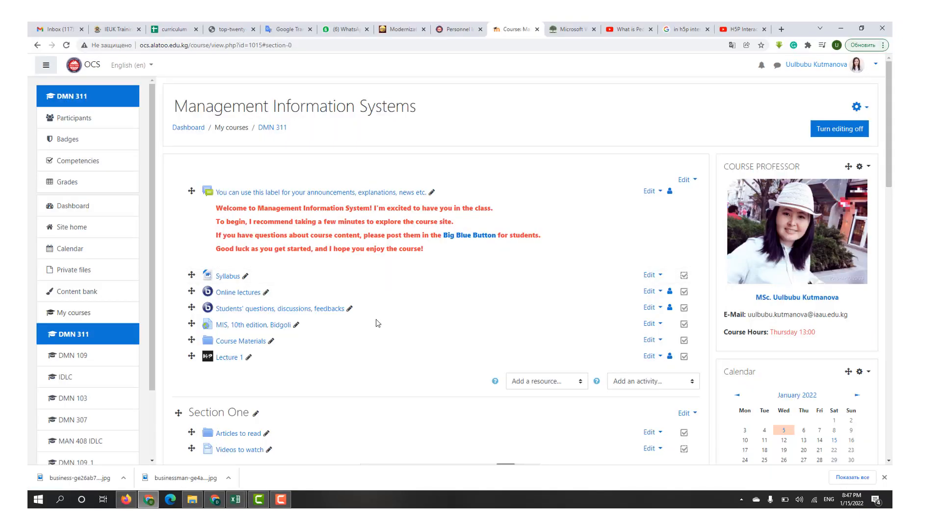
click(857, 107)
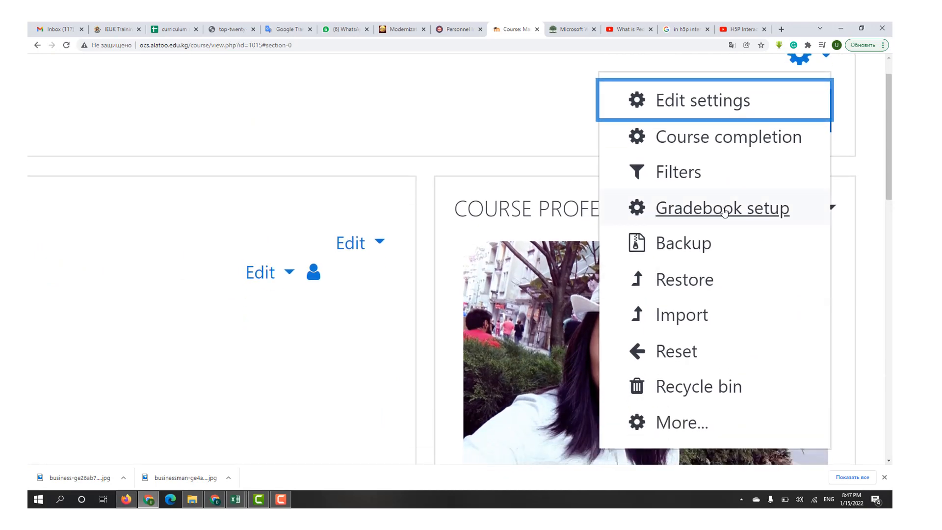
click(706, 212)
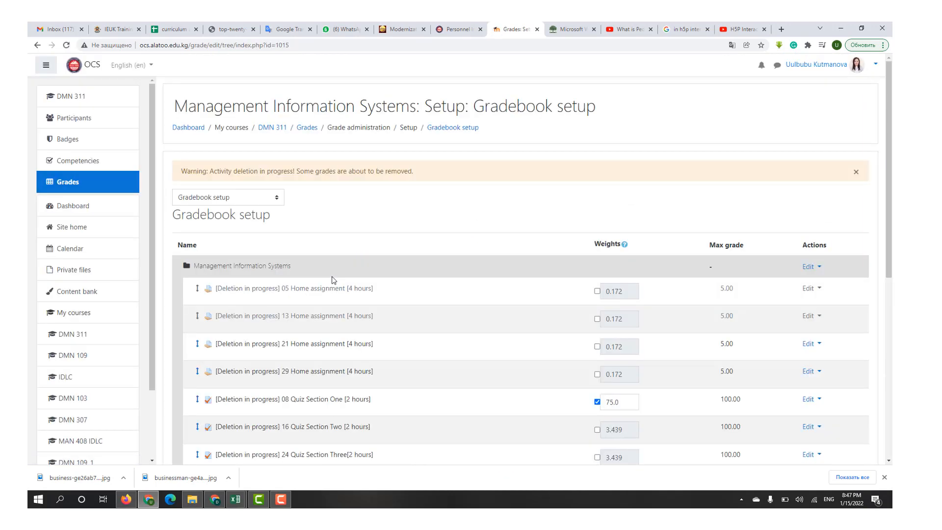
- Open the Lecture 1 results from the gradebook and review the student's score, maximum score and finish time
scroll(331, 275, down, 5)
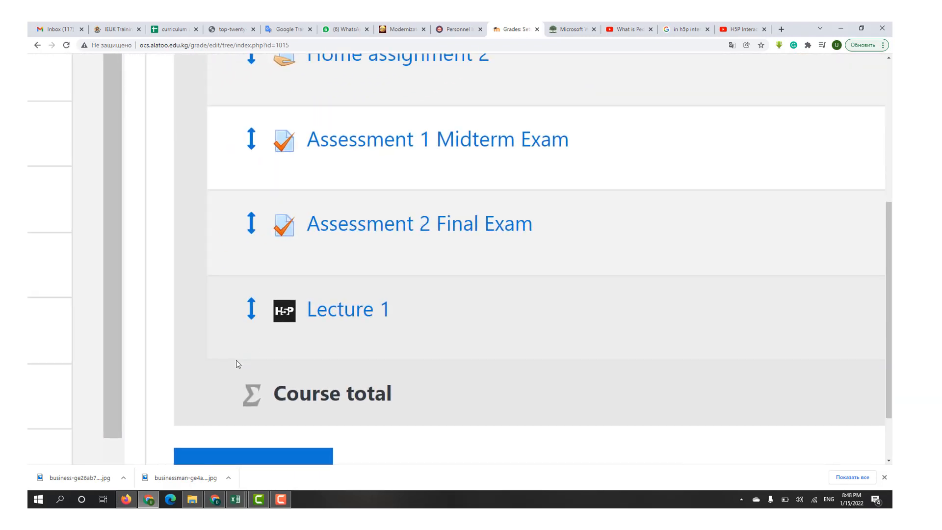
click(226, 352)
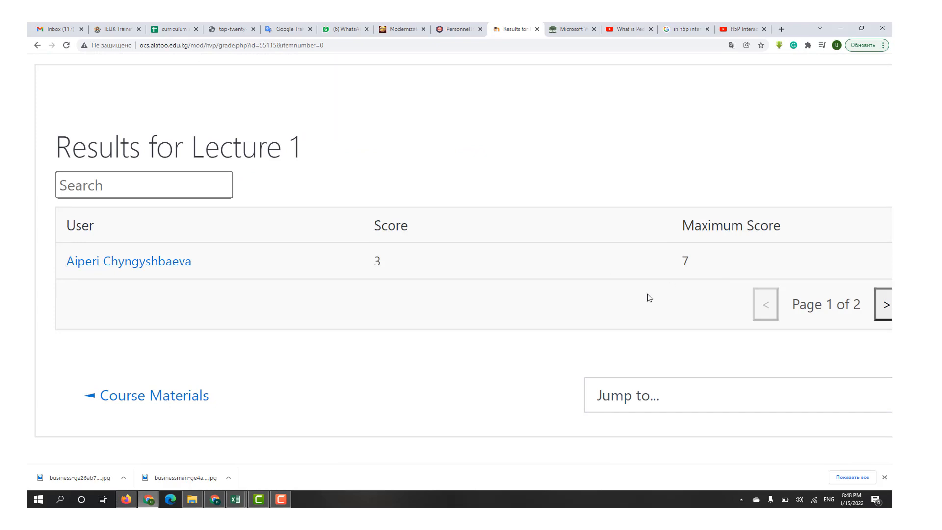
scroll(649, 297, right, 5)
scroll(649, 298, left, 6)
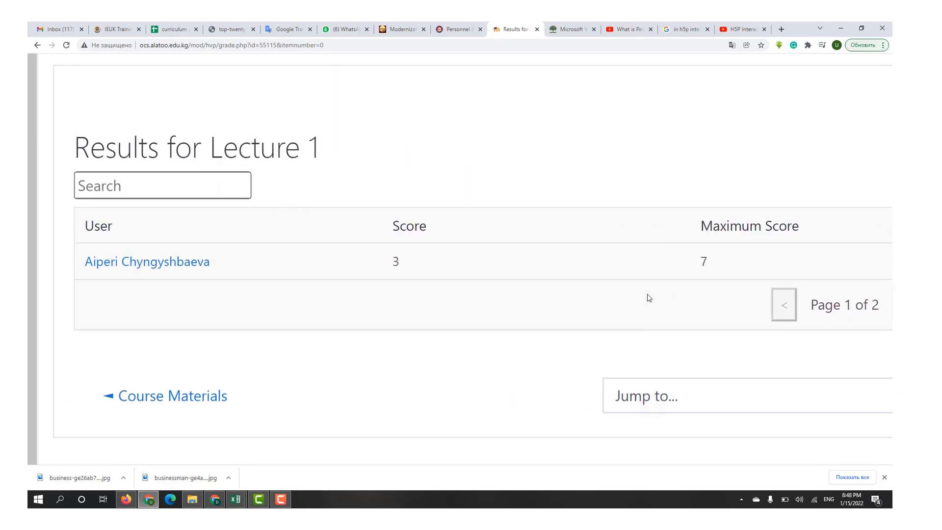
scroll(649, 297, down, 5)
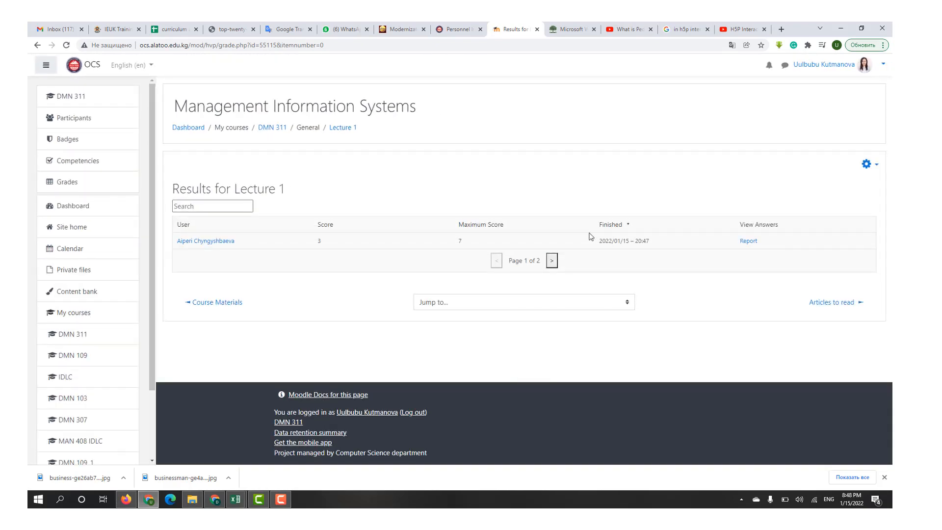